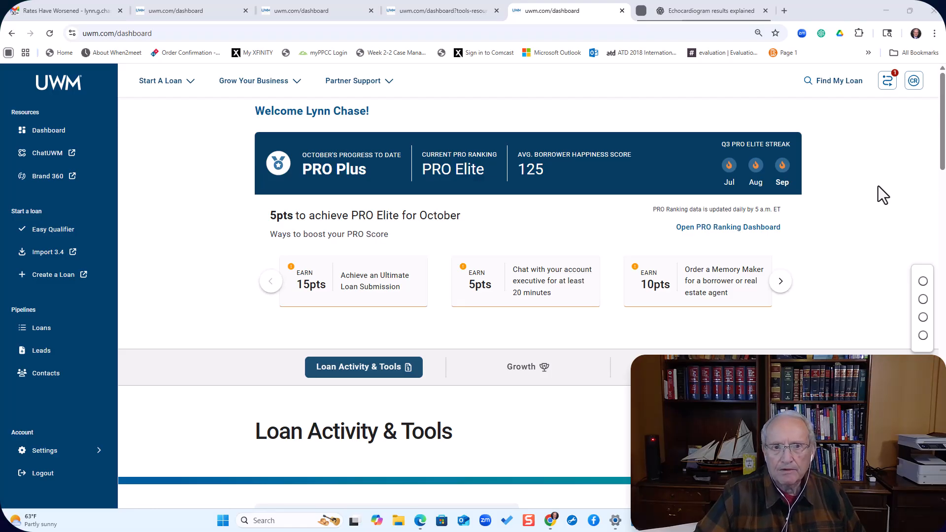
- Look over the dashboard and open the Easy Qualifier loan pricing form
scroll(883, 199, "down", 10)
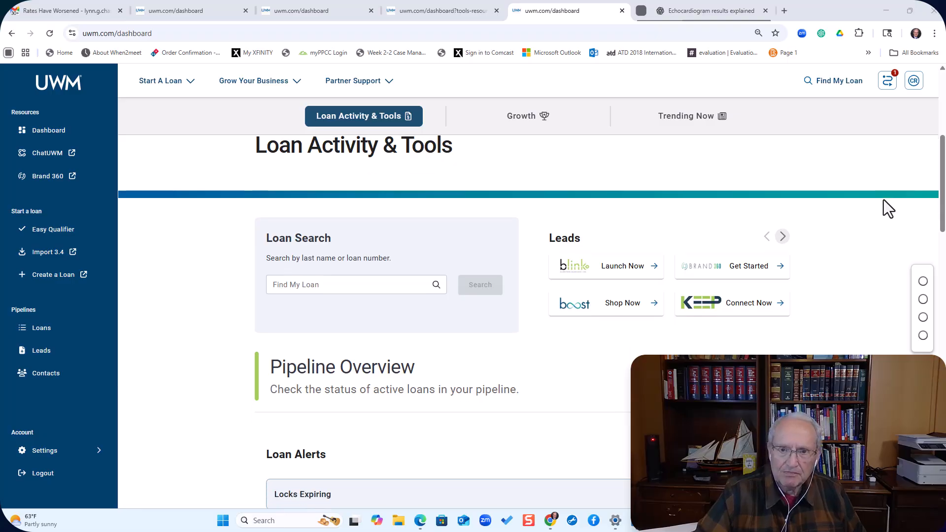
scroll(883, 200, "down", 15)
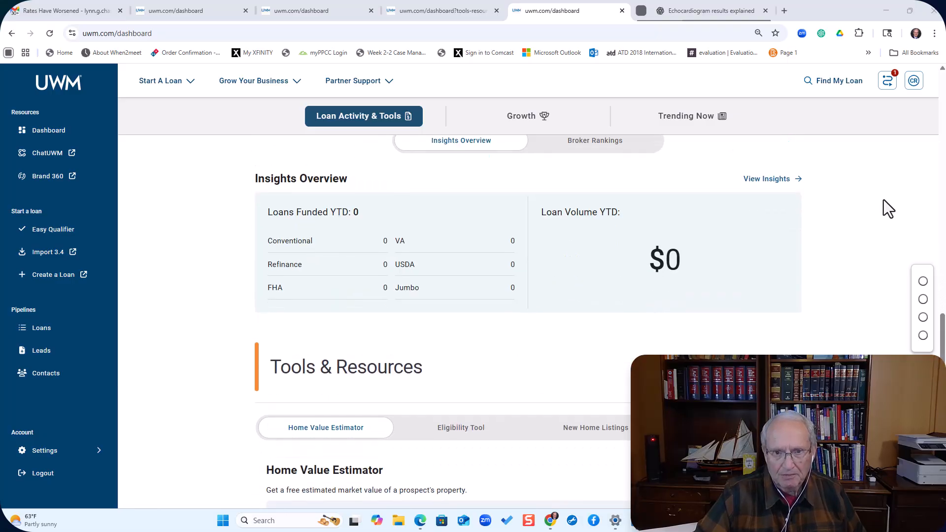
scroll(882, 199, "down", 5)
scroll(882, 200, "up", 10)
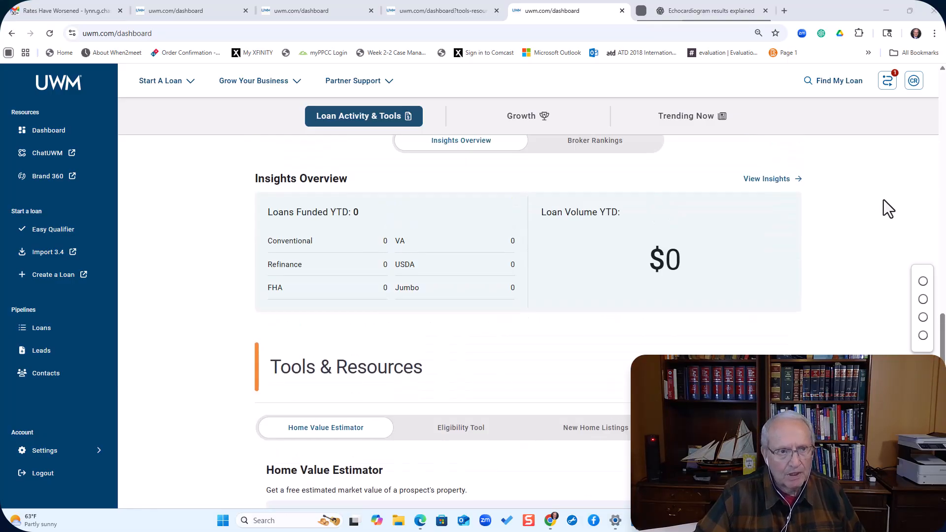
scroll(883, 199, "up", 15)
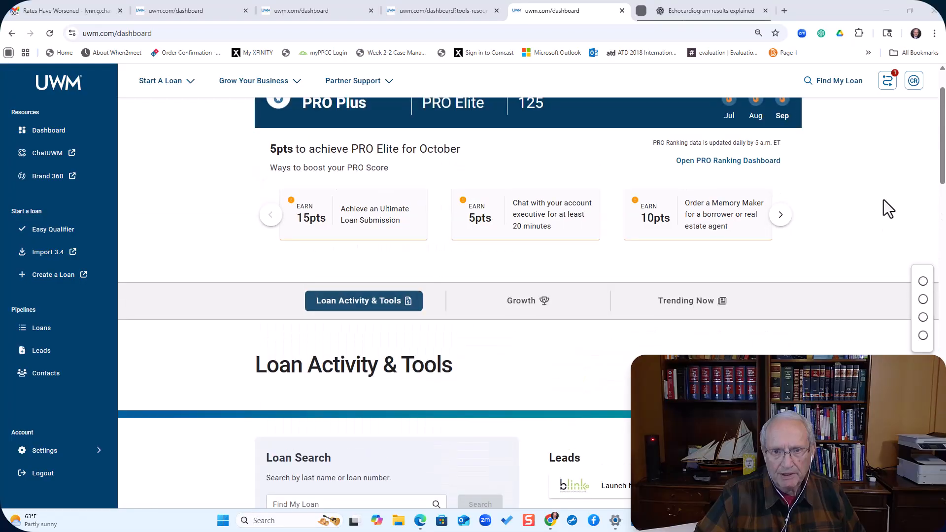
scroll(883, 200, "up", 1)
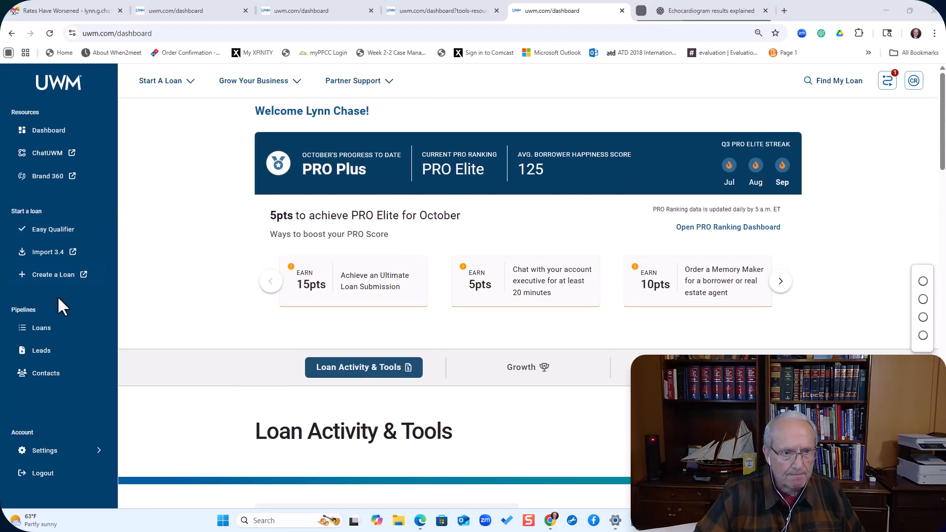
left_click(35, 230)
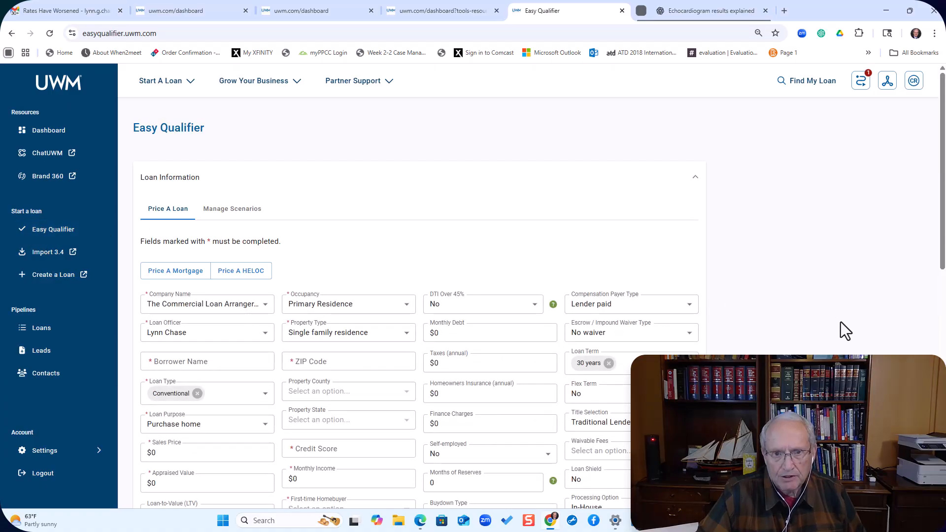
- From the saved scenarios, open the $500,000 VA first-mortgage refinance last updated 09/11/2025 for editing
scroll(839, 322, "down", 1)
scroll(840, 321, "up", 1)
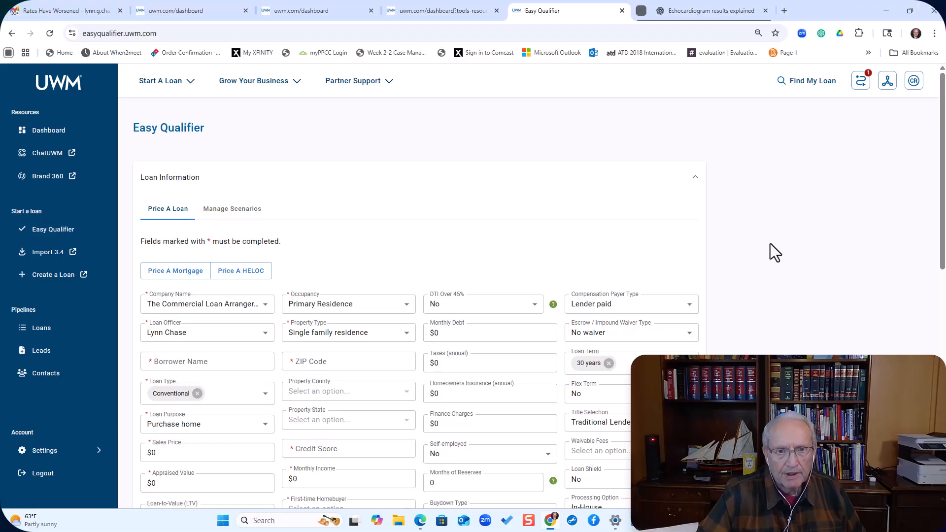
scroll(614, 270, "down", 5)
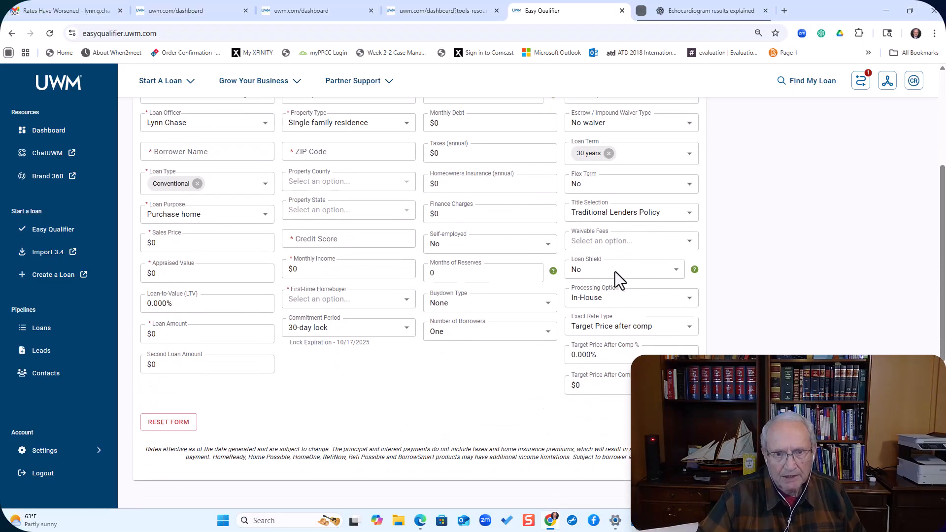
scroll(615, 271, "up", 1)
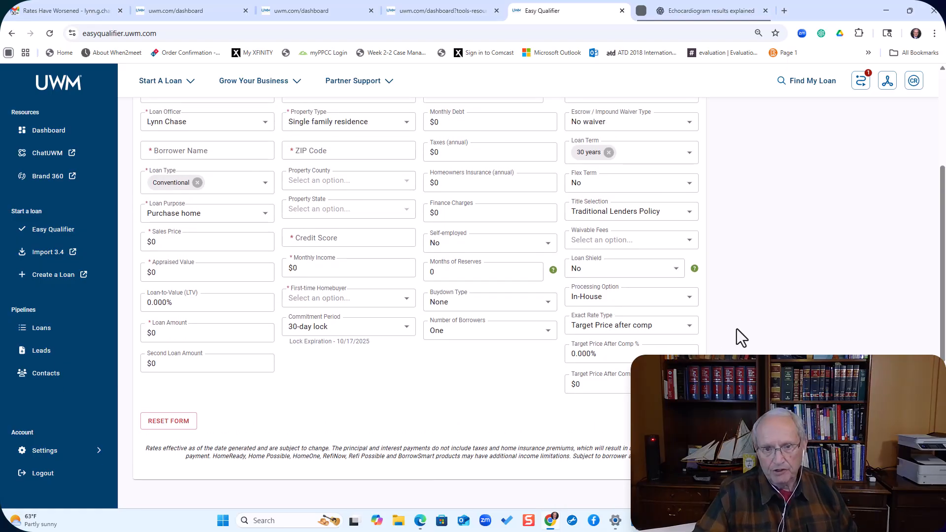
scroll(737, 329, "up", 1)
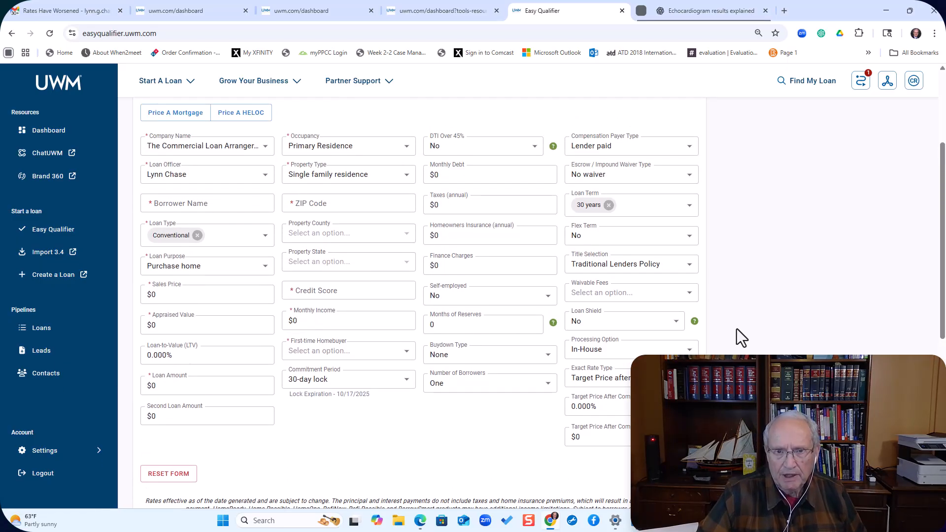
scroll(737, 329, "up", 3)
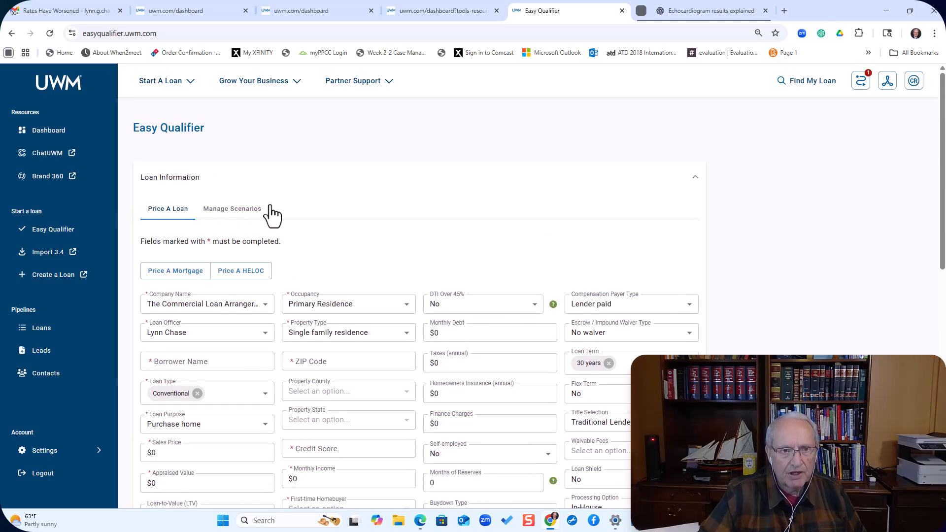
left_click(241, 209)
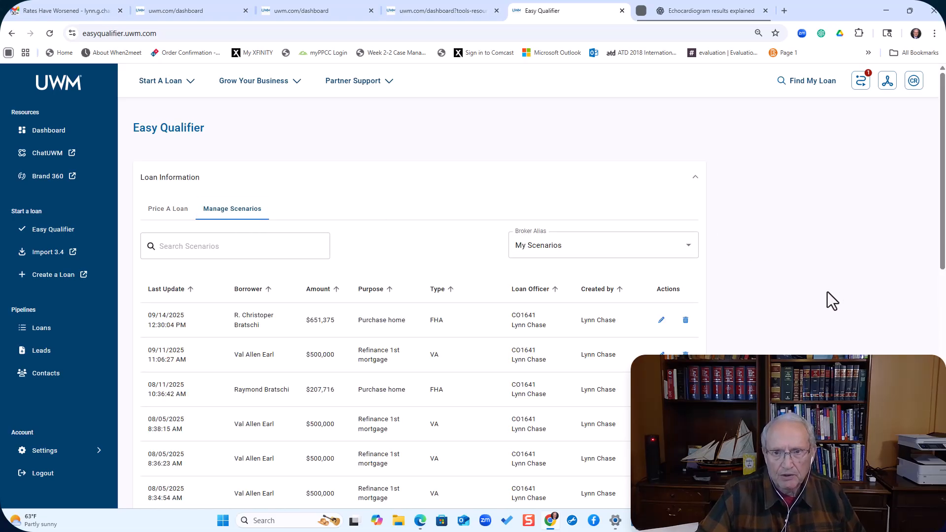
scroll(826, 292, "down", 3)
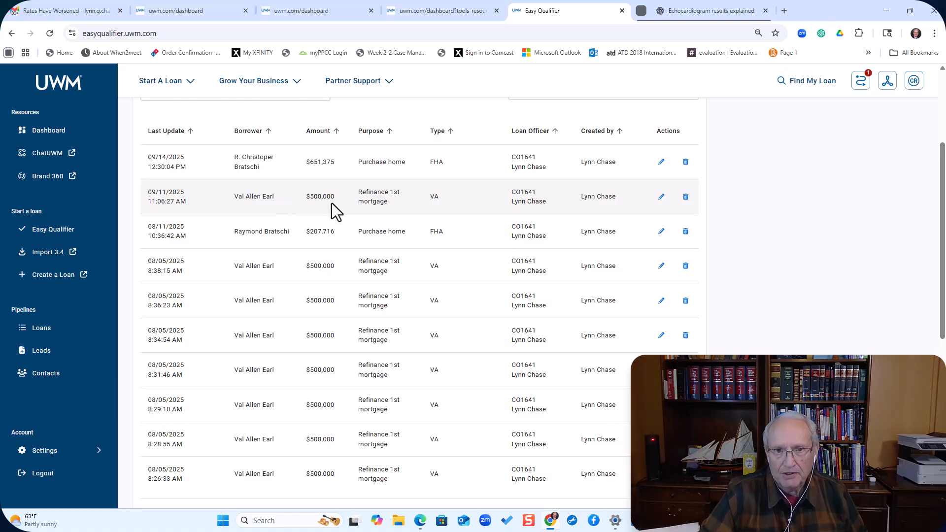
left_click(661, 198)
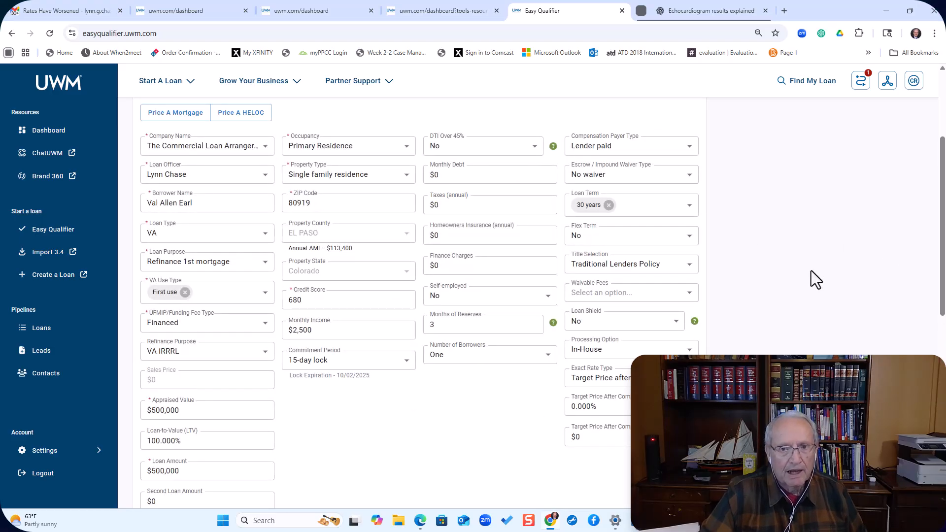
- Review the loaded scenario's loan information and check the choices for its loan officer
scroll(810, 271, "down", 3)
scroll(811, 271, "up", 2)
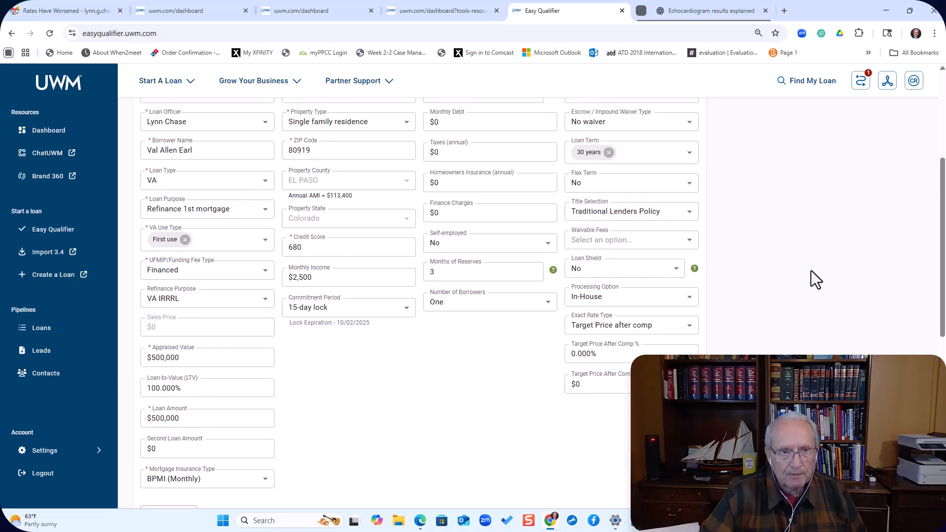
scroll(811, 270, "up", 2)
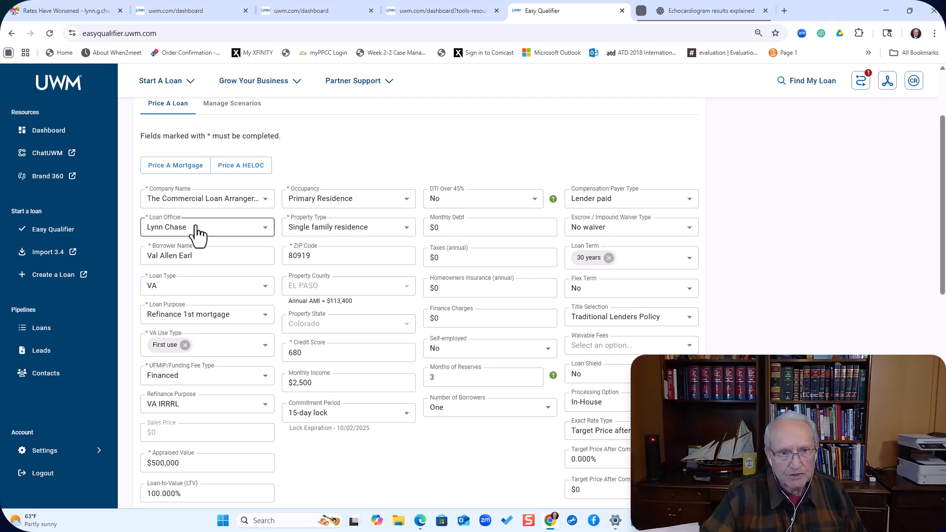
left_click(265, 229)
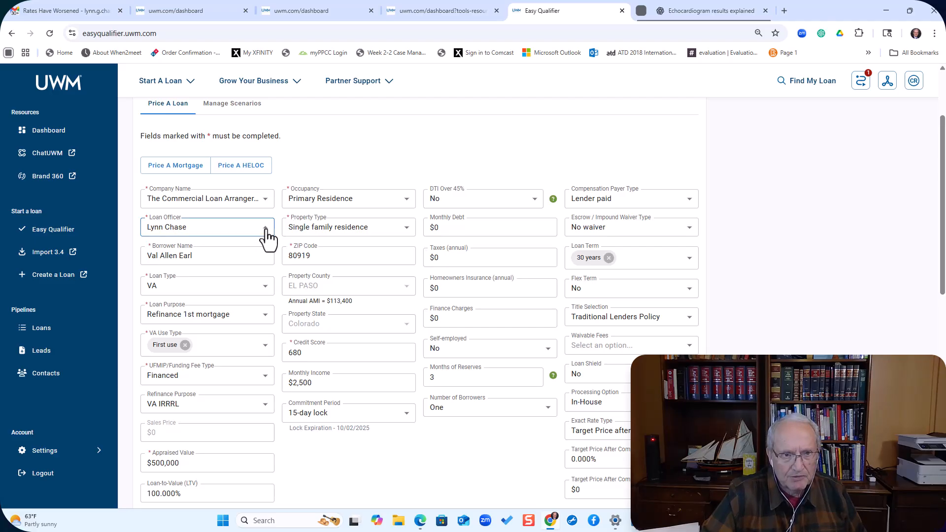
left_click(267, 229)
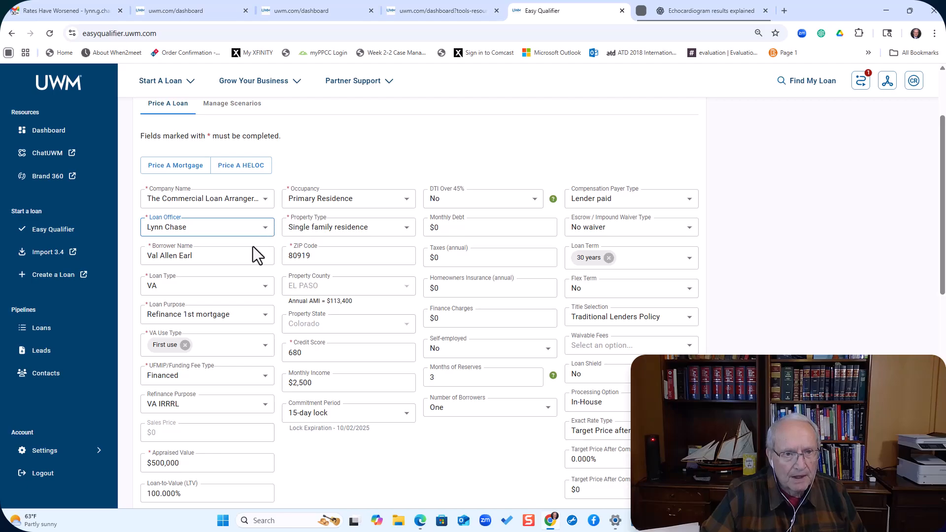
- Check which loan types and VA refinance purposes the scenario offers, keeping the current selections
scroll(247, 252, "down", 1)
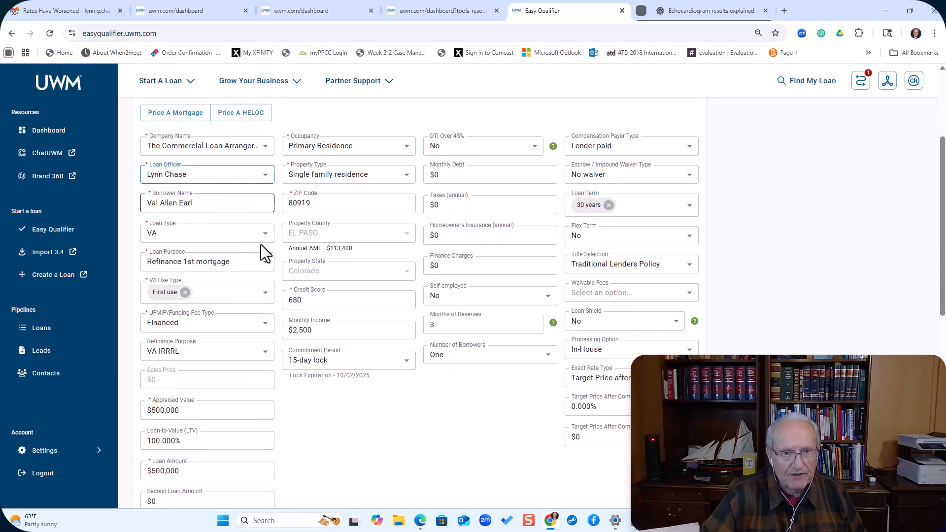
left_click(267, 233)
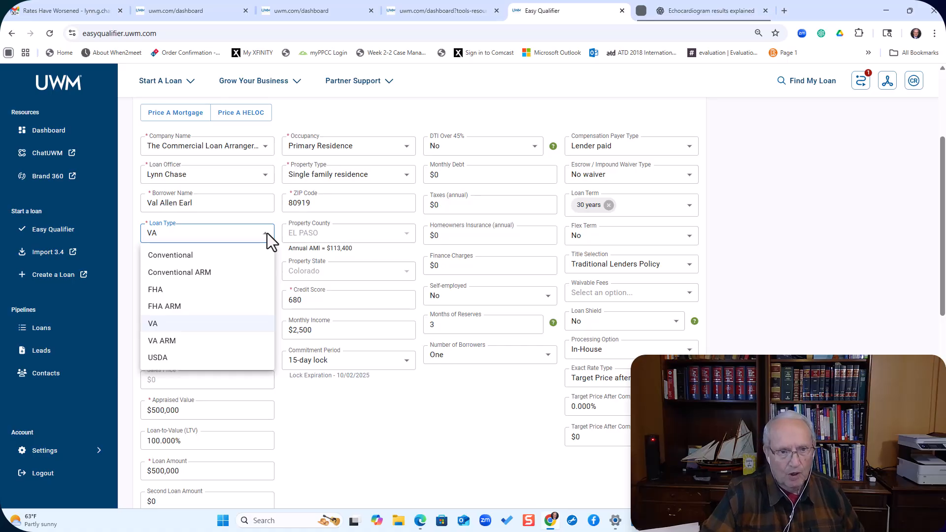
left_click(267, 233)
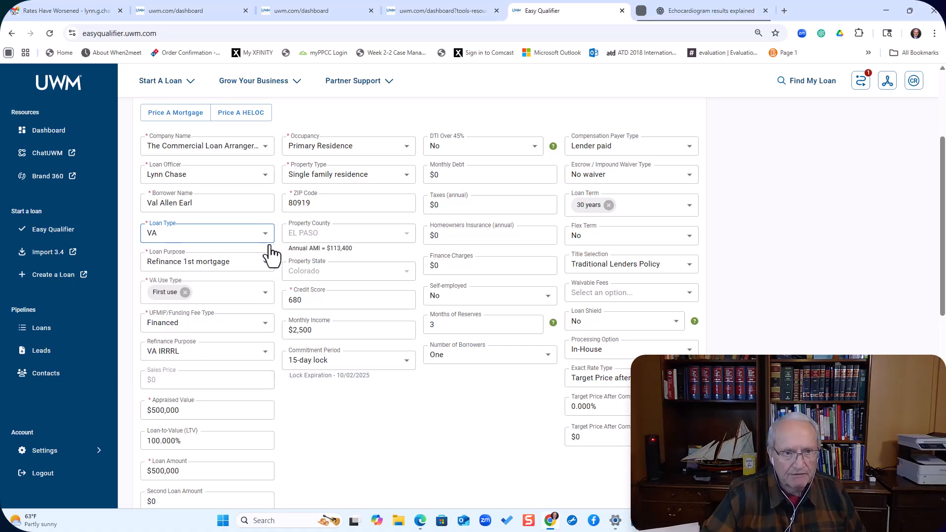
scroll(270, 248, "down", 1)
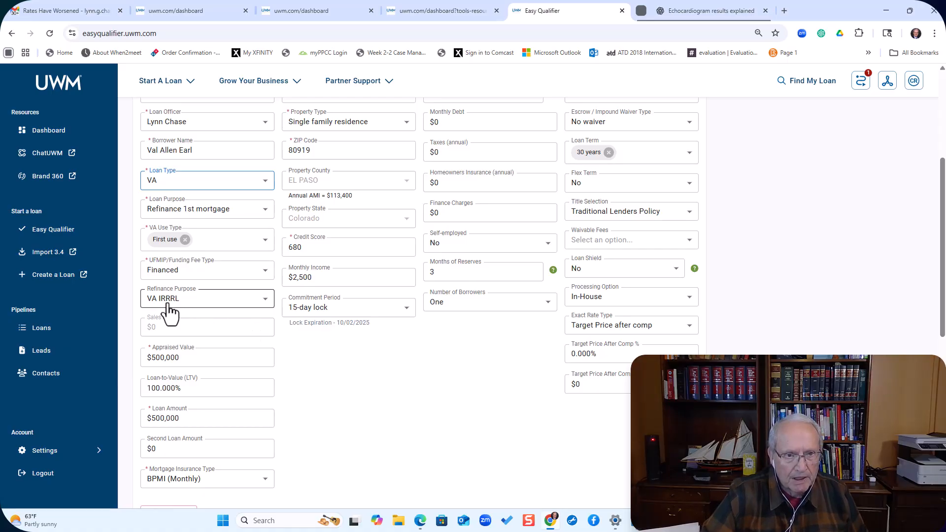
left_click(265, 300)
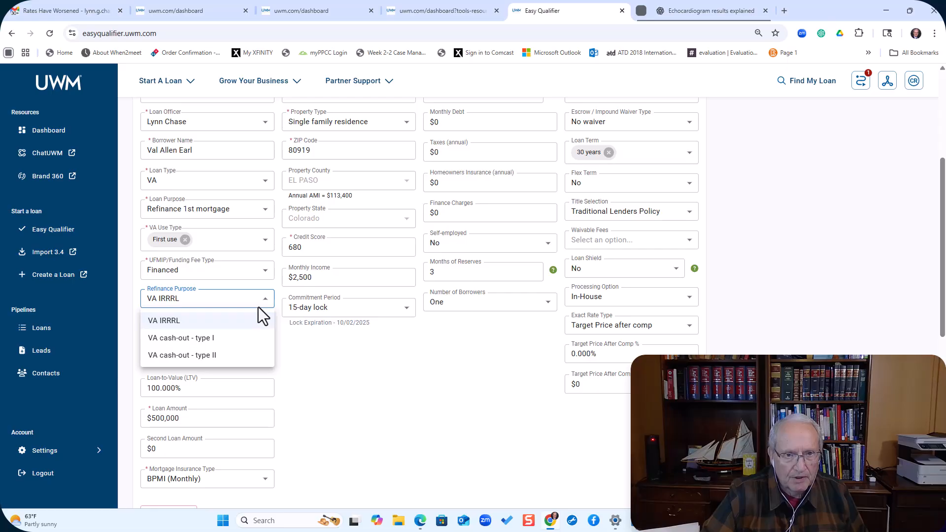
left_click(264, 301)
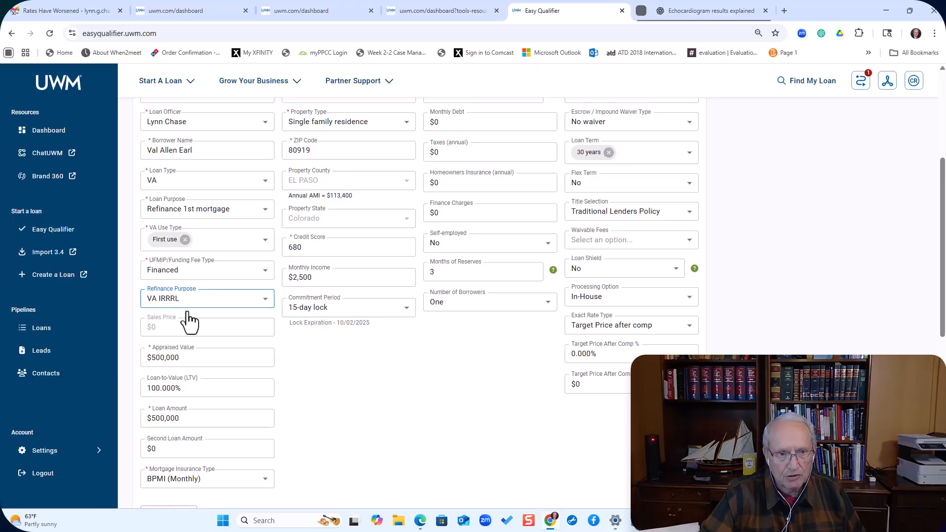
- Review the scenario's value, loan amount and mortgage insurance fields, and check the available occupancy options
scroll(317, 364, "down", 1)
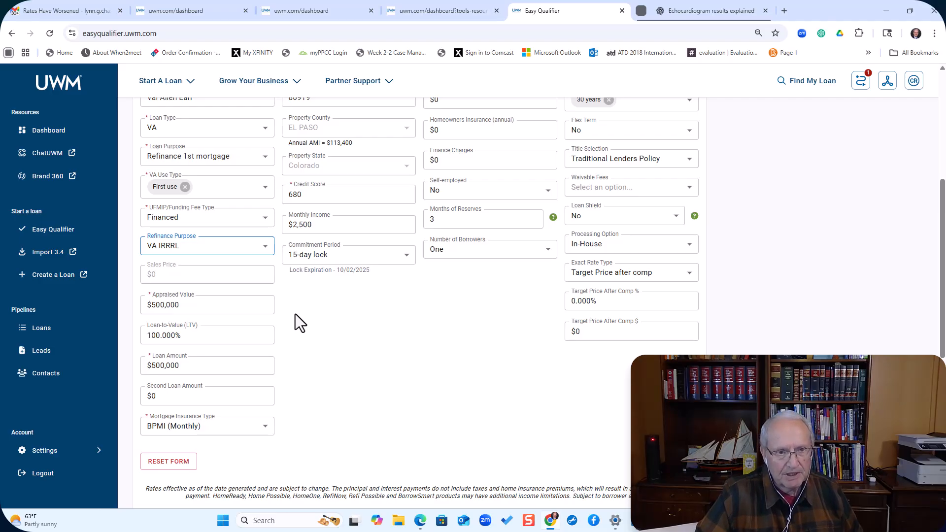
scroll(294, 314, "down", 1)
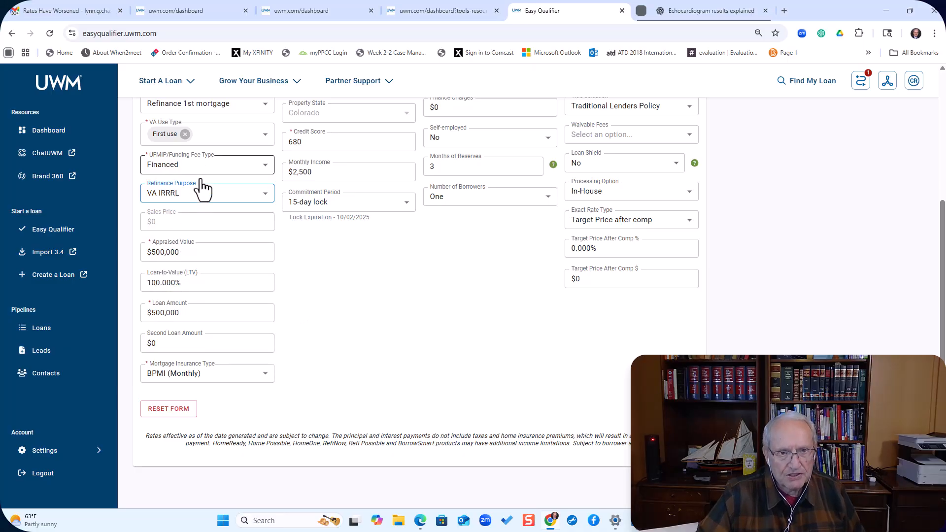
scroll(256, 335, "up", 3)
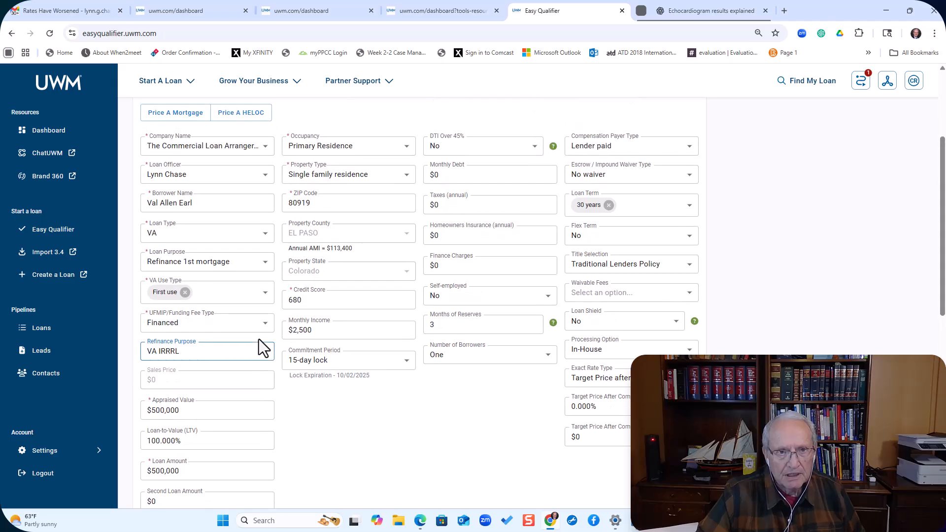
scroll(262, 347, "up", 1)
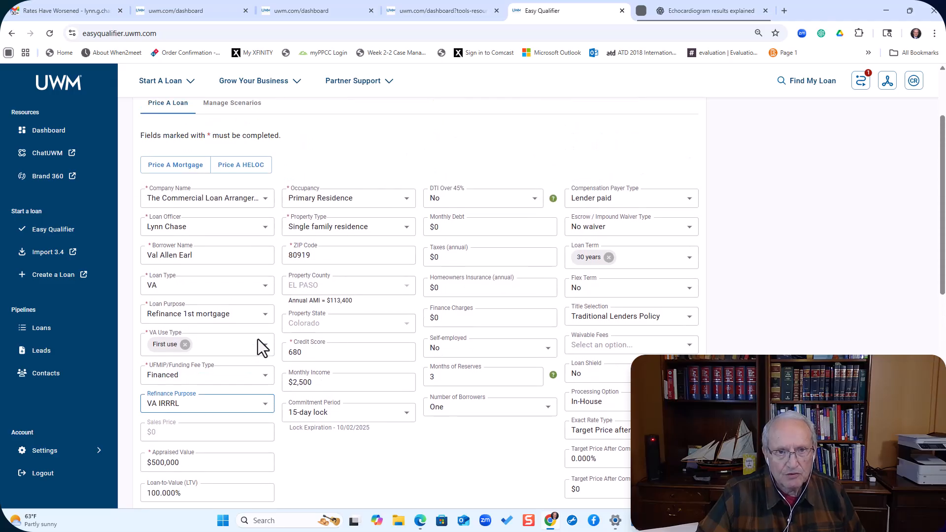
left_click(407, 202)
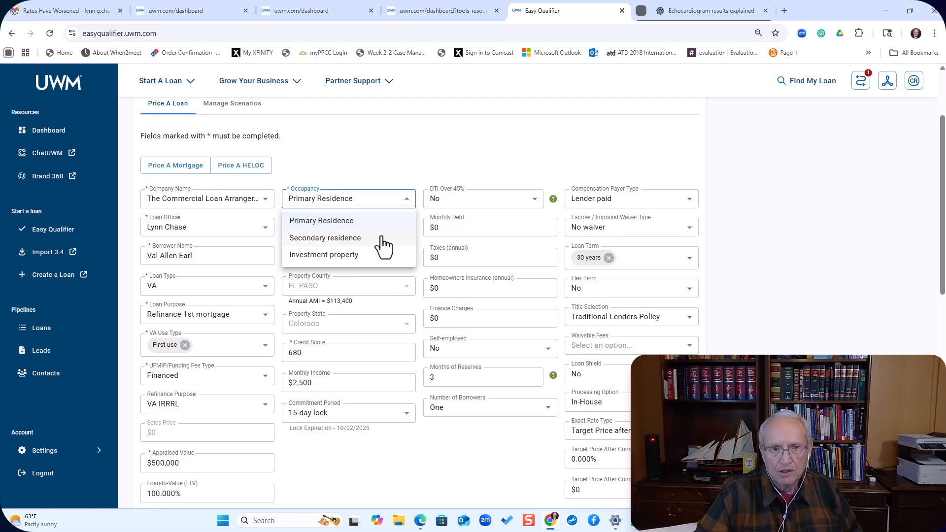
left_click(418, 143)
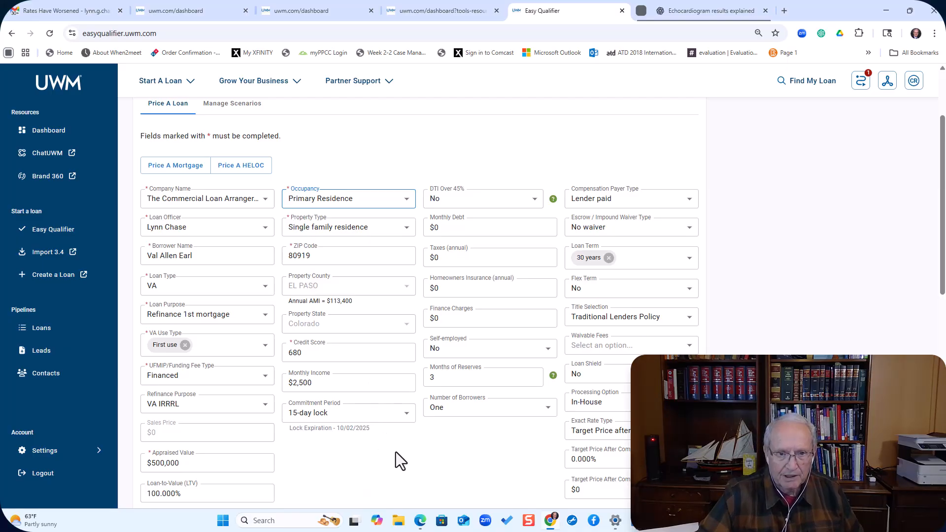
- Choose the 15-day lock as the commitment period and set the compensation payer type to Borrower paid
left_click(405, 419)
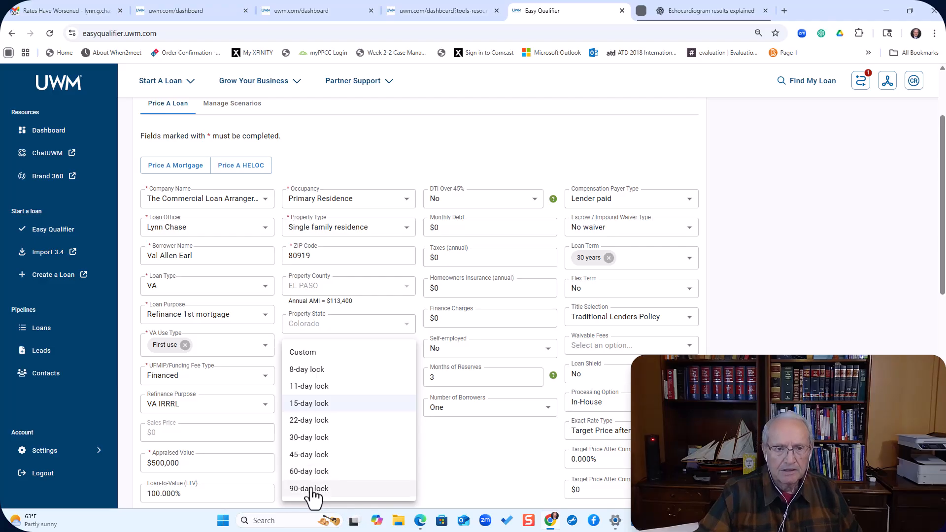
left_click(309, 404)
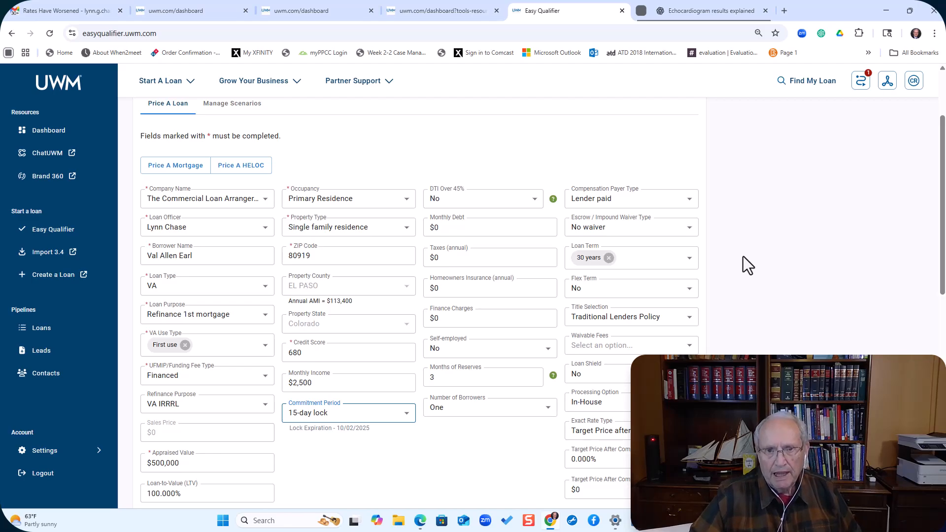
left_click(691, 200)
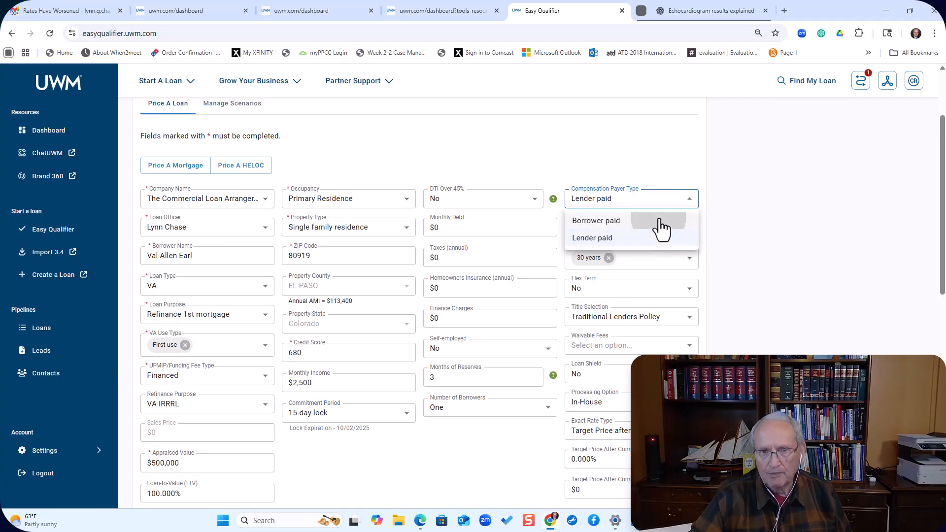
left_click(659, 221)
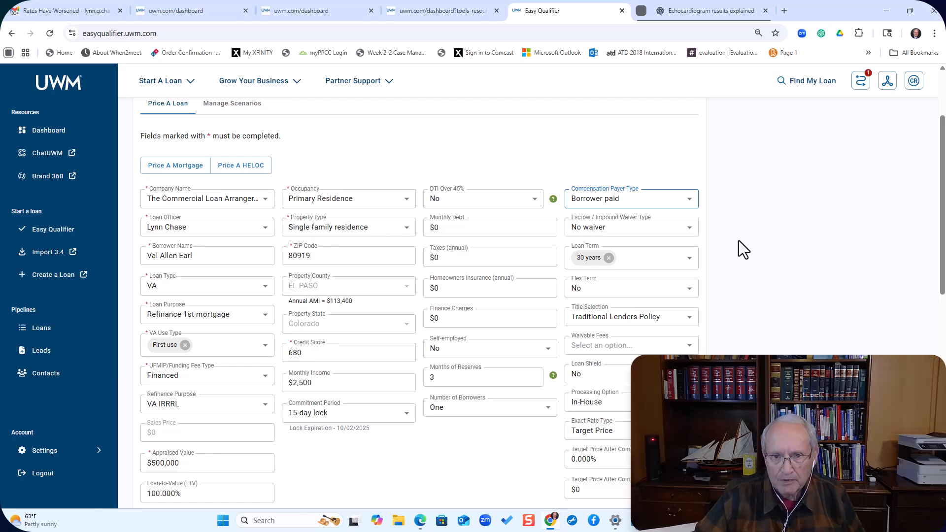
scroll(739, 241, "down", 1)
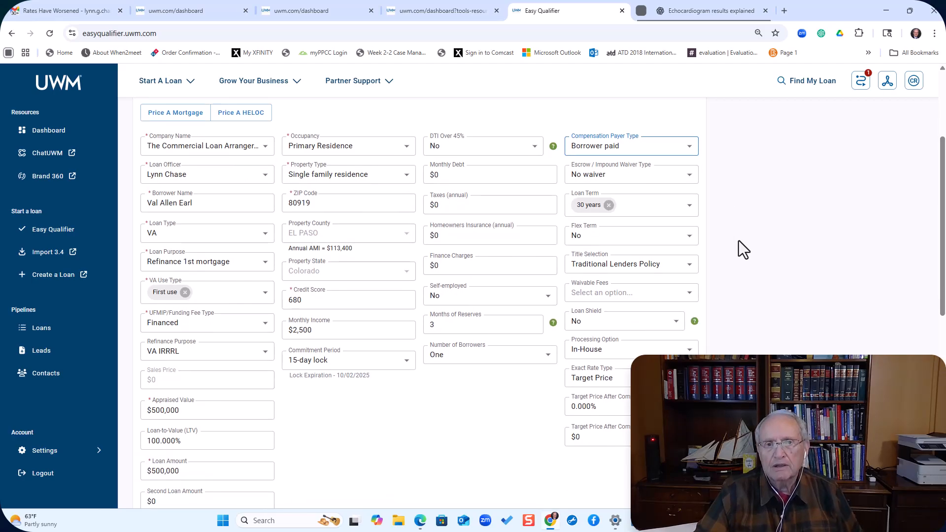
- Check the available title selection options, keeping Traditional Lenders Policy for the scenario
left_click(688, 268)
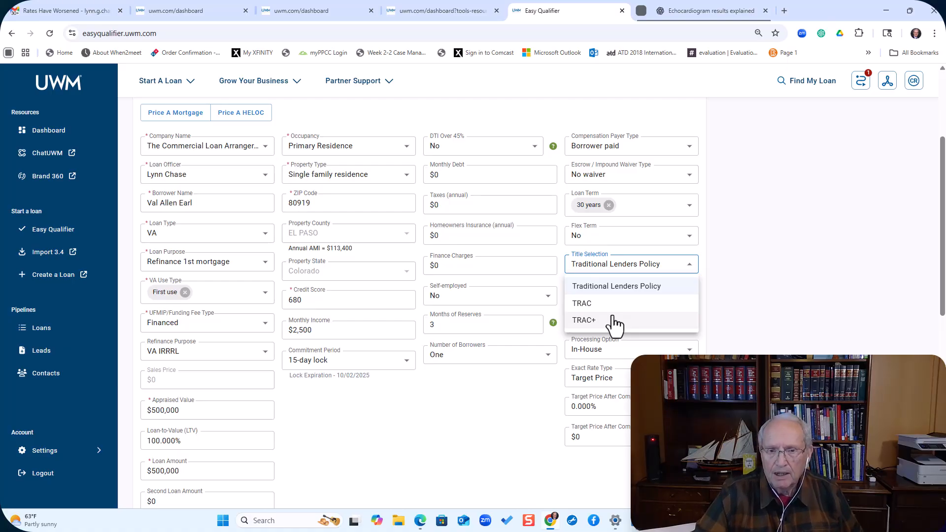
left_click(658, 287)
left_click(756, 279)
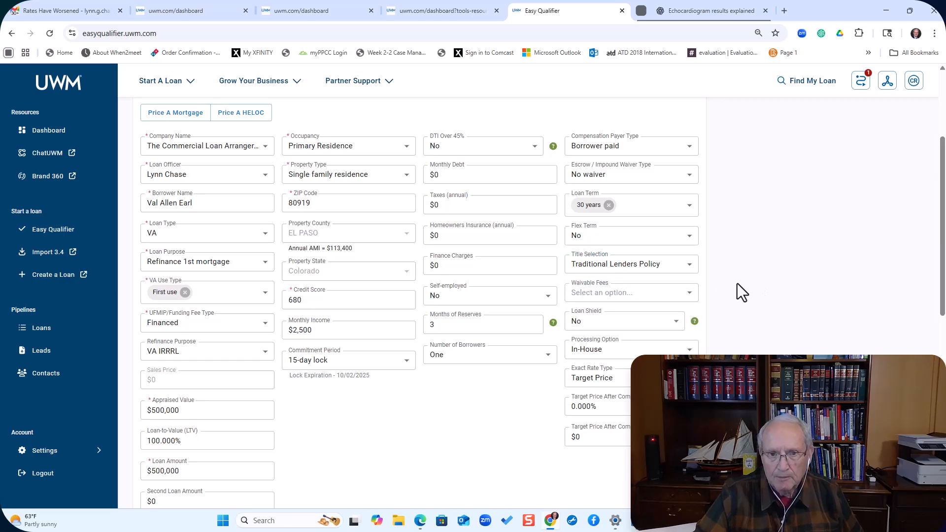
- Try the underwriting fee as a waivable fee and clear that selection again
left_click(689, 293)
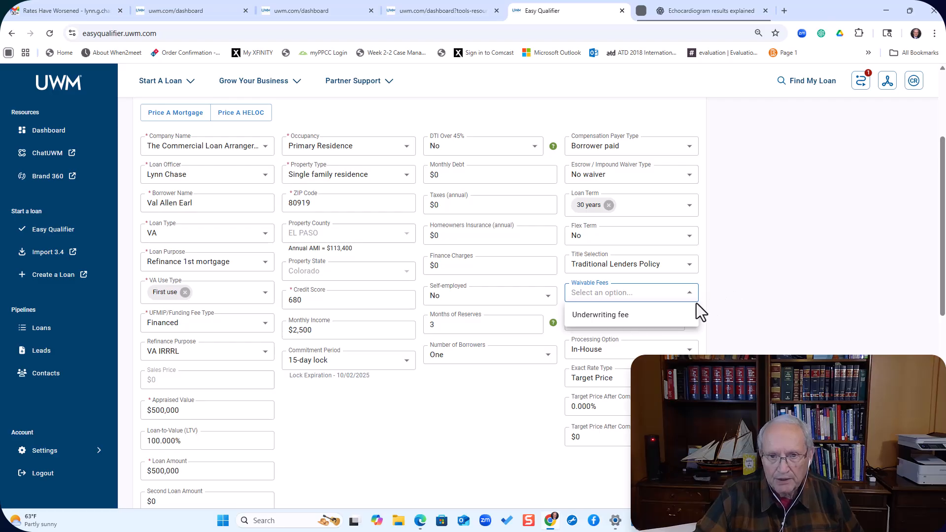
left_click(659, 326)
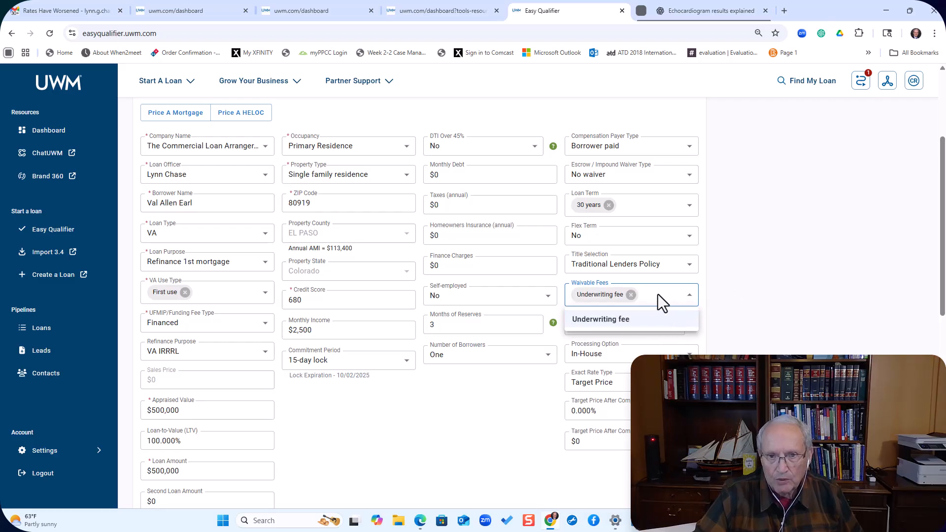
left_click(626, 297)
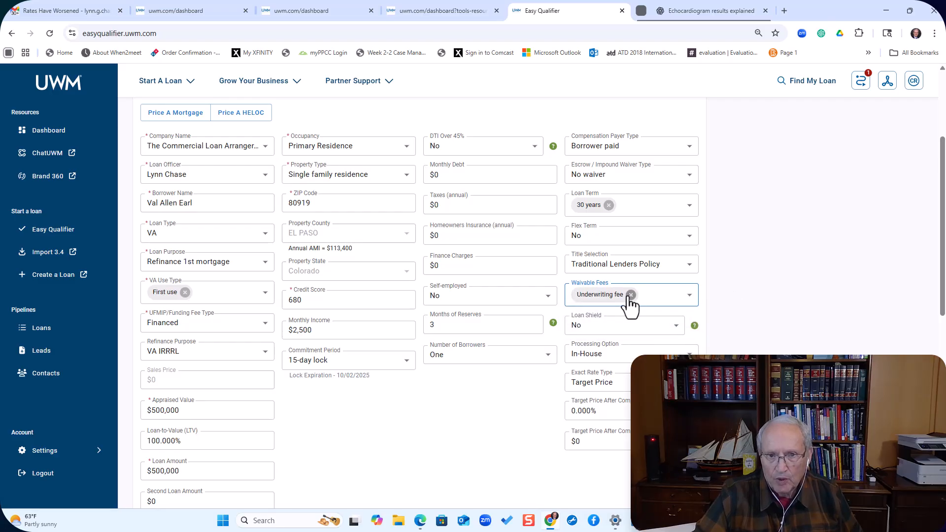
left_click(630, 294)
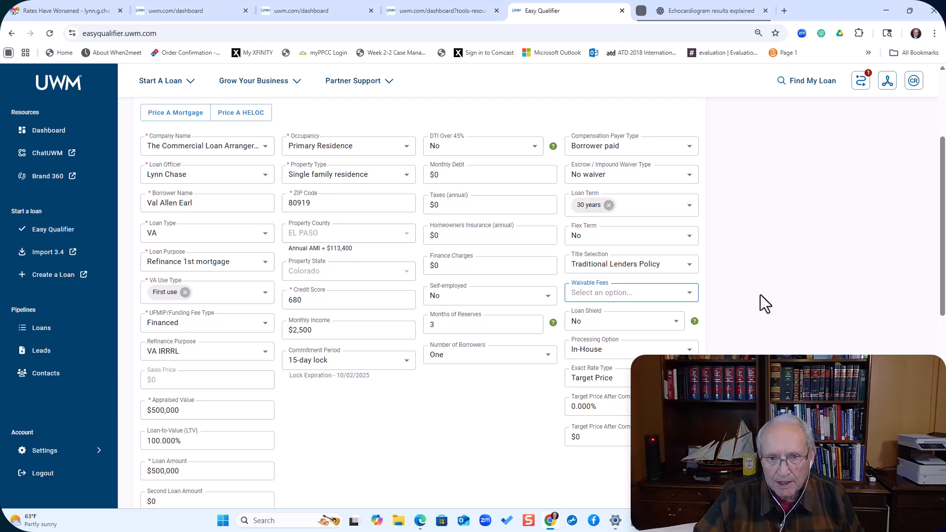
- Price the VA refinance scenario with the completed loan information to generate its quote results
scroll(761, 295, "down", 1)
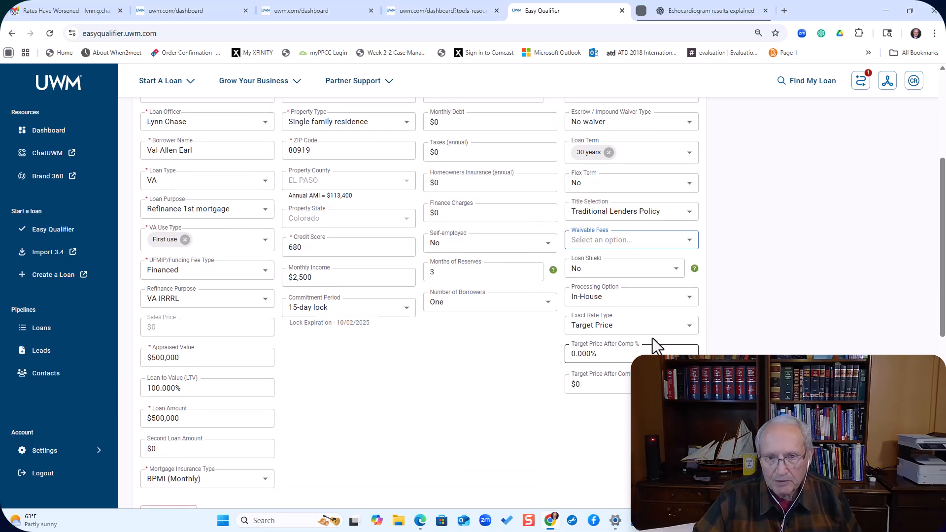
scroll(751, 346, "down", 1)
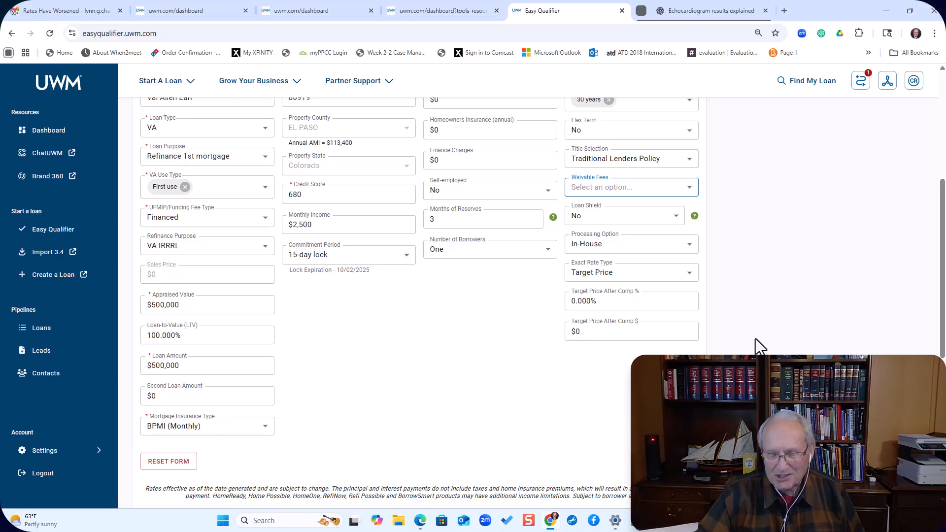
scroll(758, 324, "down", 1)
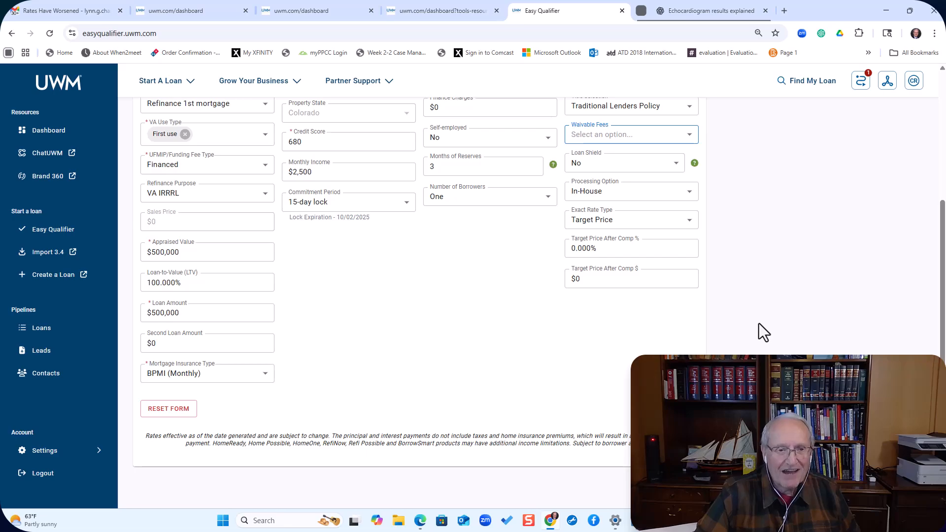
left_click(669, 412)
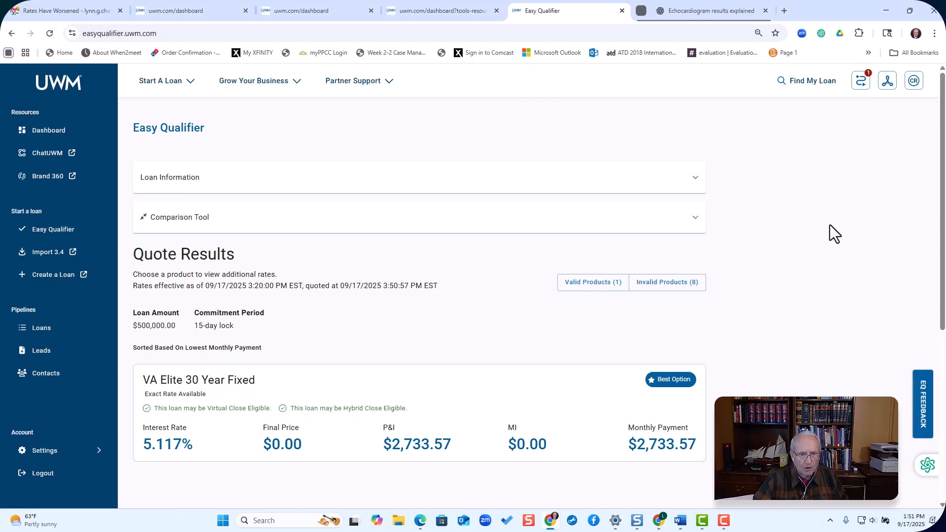
- Open the VA Elite 30 Year Fixed quote to show its rate selection table and pricing breakdown
scroll(829, 225, "down", 2)
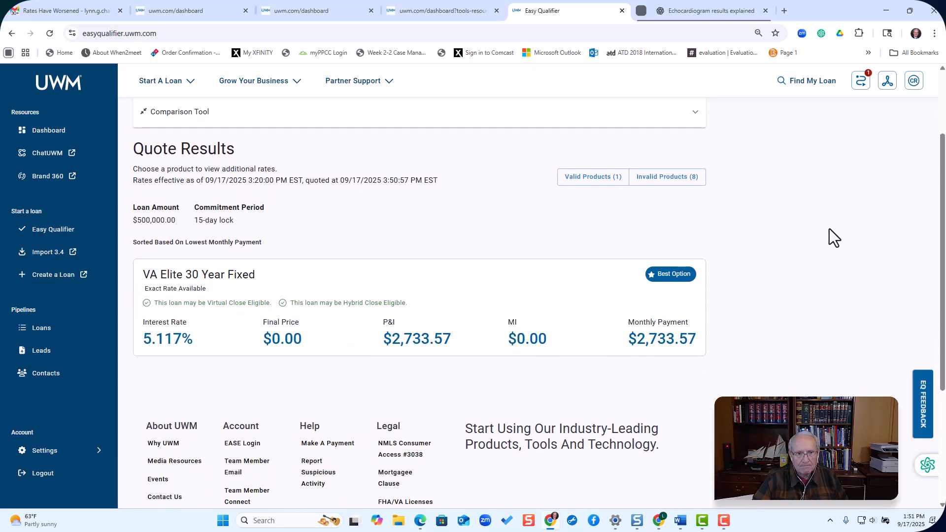
scroll(828, 237, "down", 1)
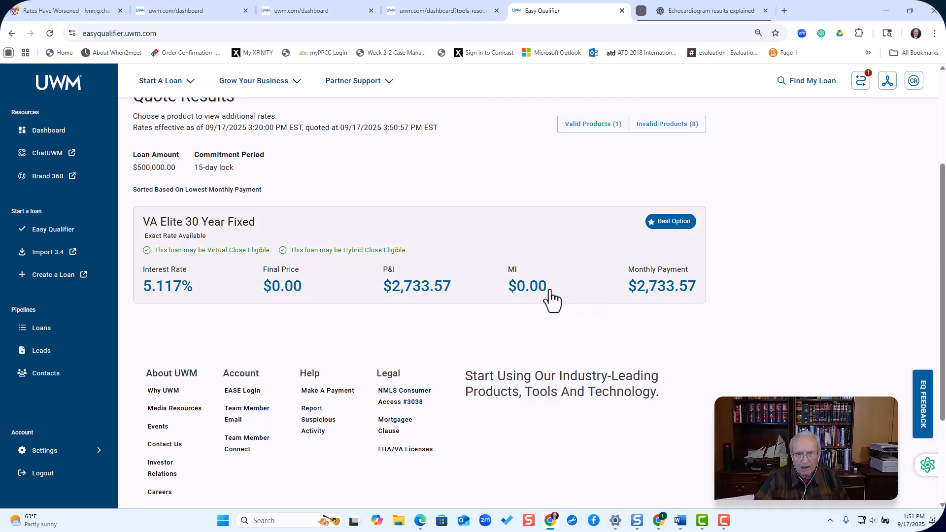
left_click(531, 288)
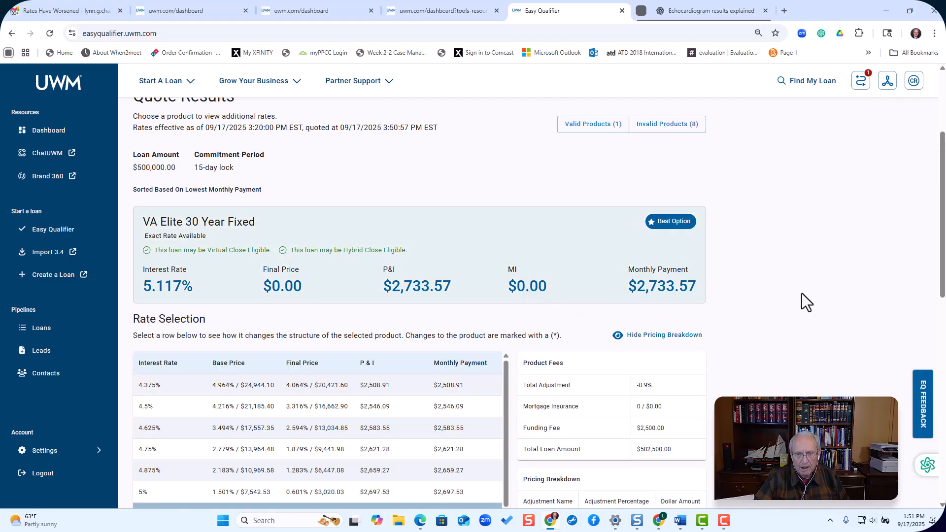
- Examine the VA Elite quote's interest rates, base and final prices, product fees and pricing breakdown
scroll(797, 300, "down", 1)
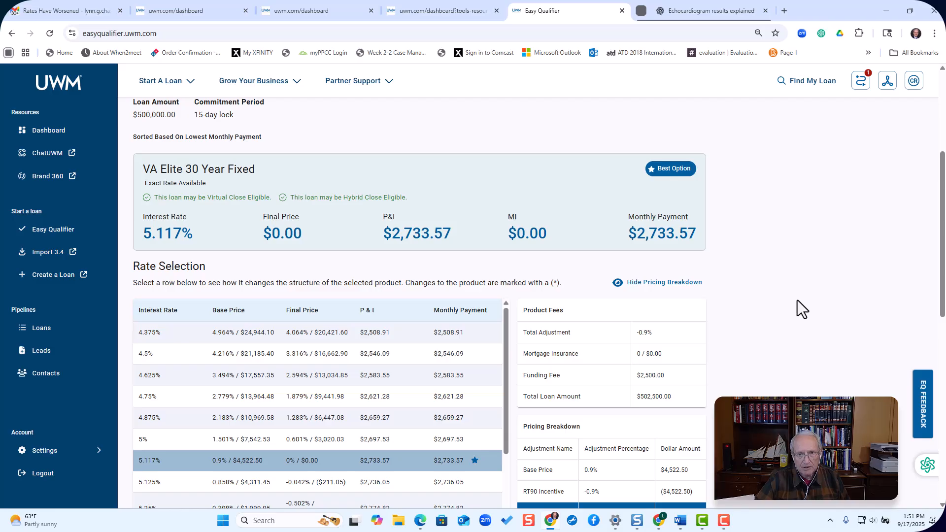
scroll(796, 301, "down", 1)
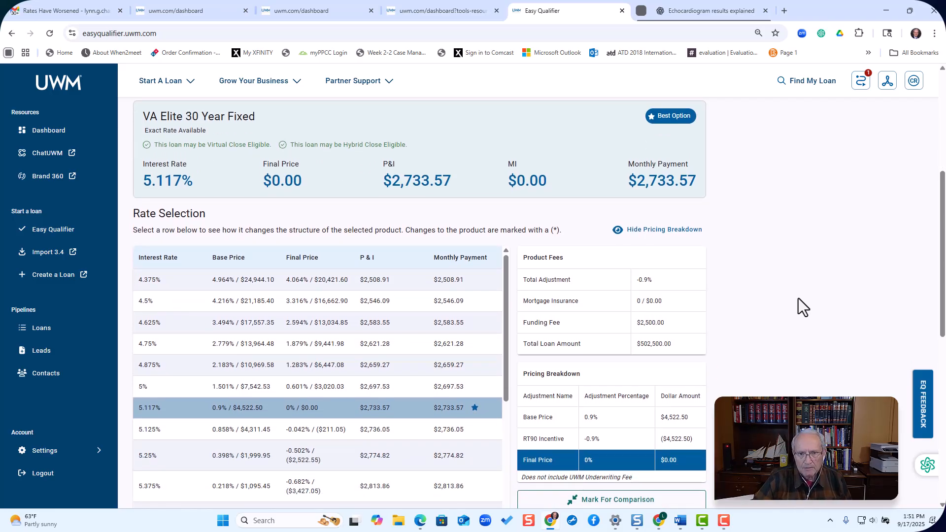
scroll(798, 298, "up", 1)
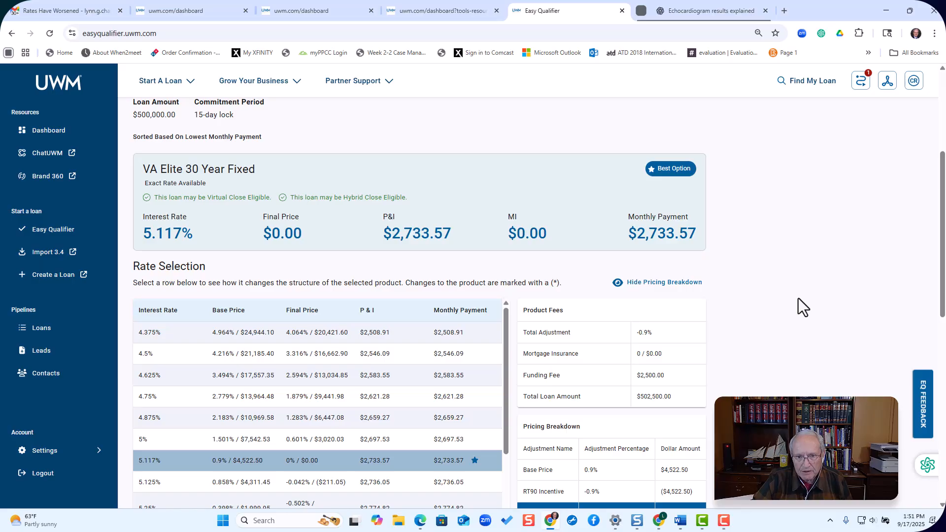
scroll(798, 298, "down", 2)
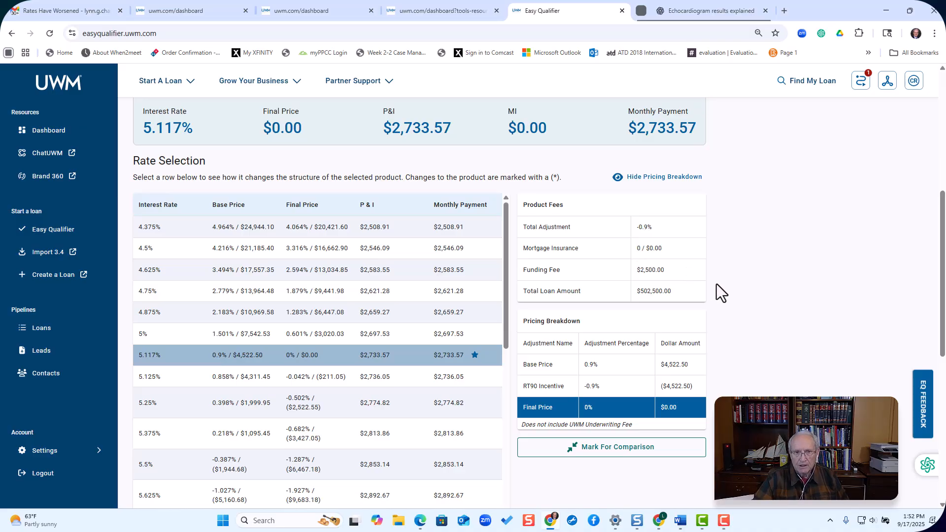
scroll(716, 284, "down", 1)
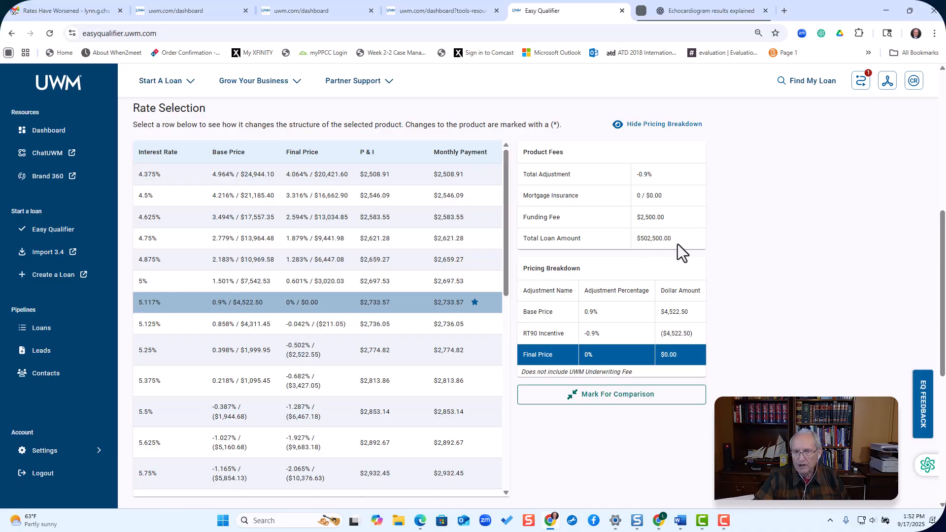
scroll(737, 241, "down", 1)
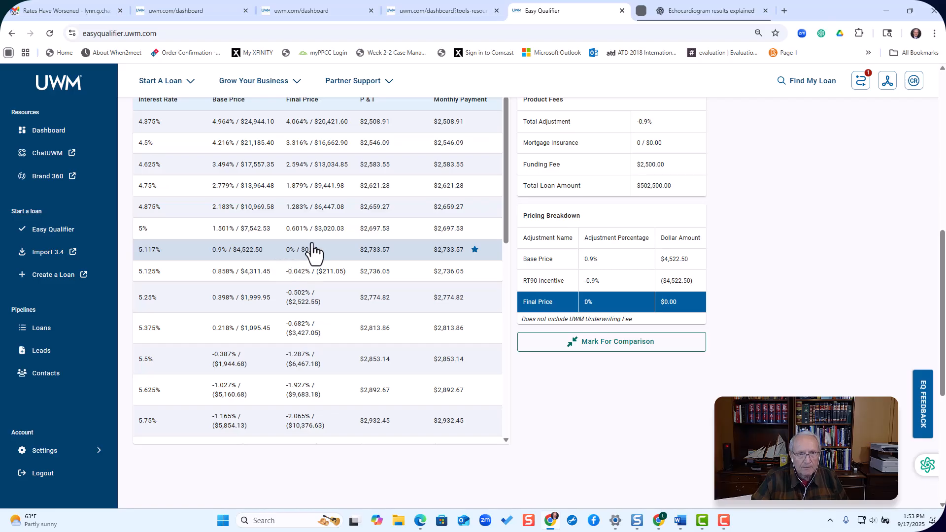
scroll(316, 250, "up", 1)
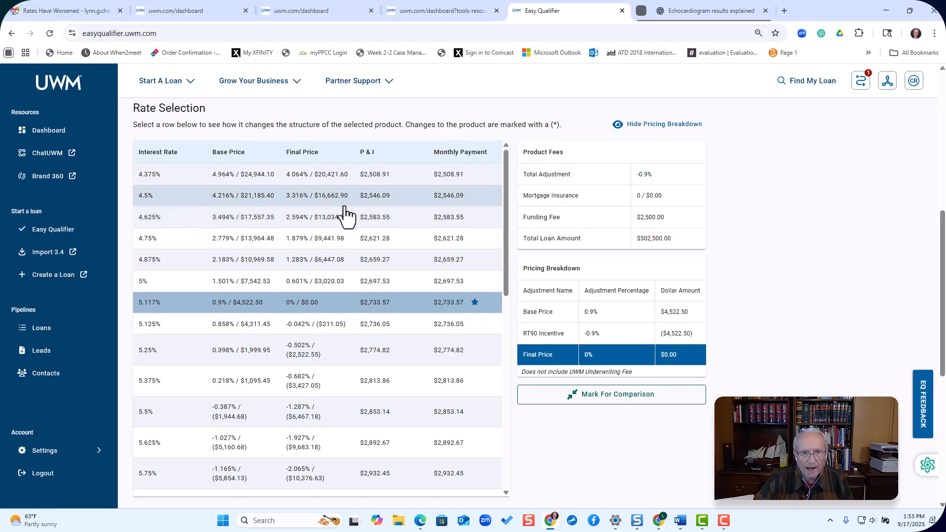
scroll(348, 206, "up", 1)
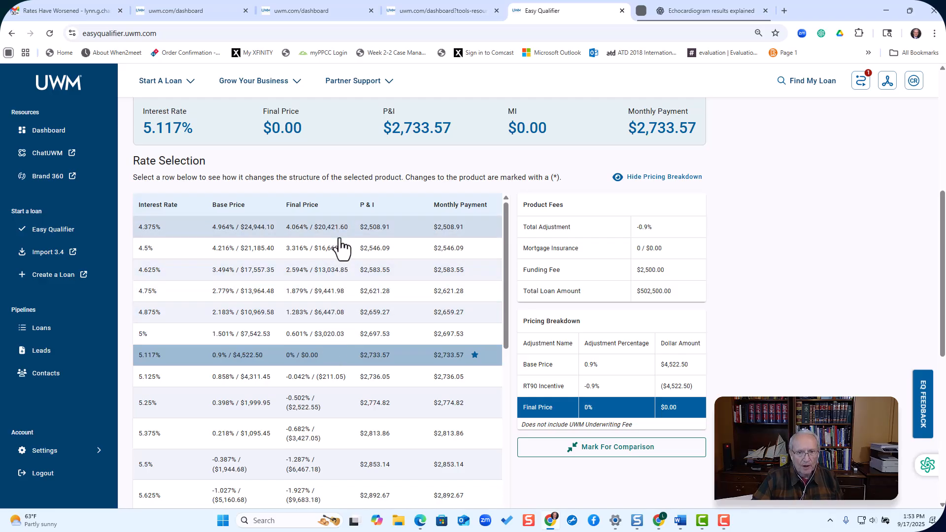
scroll(340, 247, "down", 2)
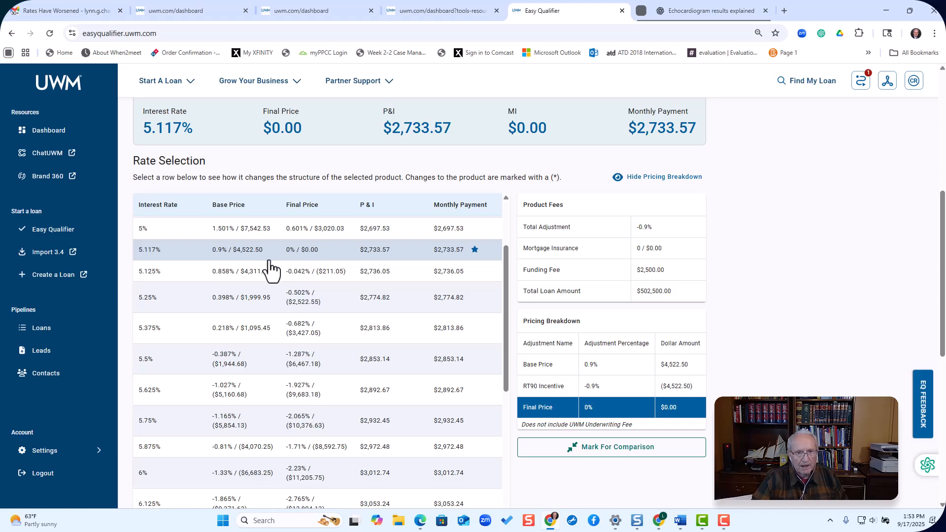
scroll(457, 288, "up", 1)
scroll(456, 290, "down", 1)
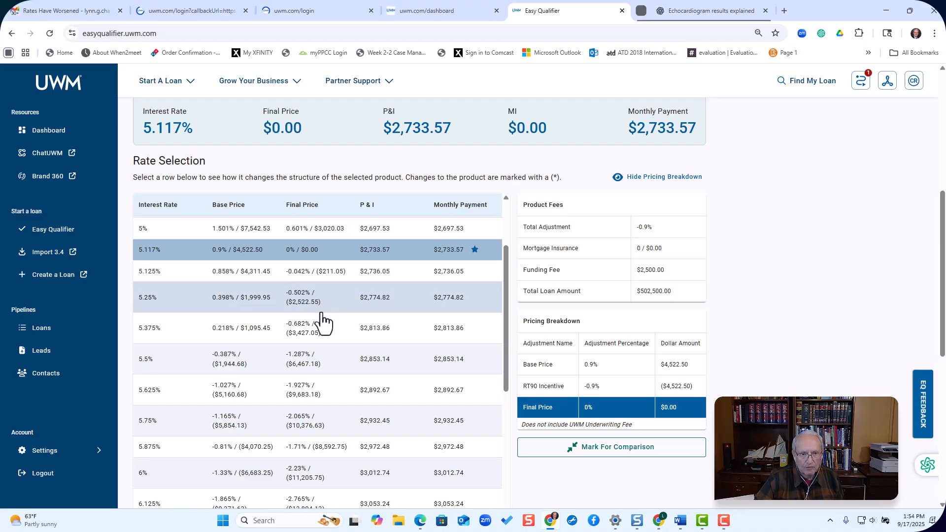
- Select the 7.75% interest rate at the end of the rate selection table
scroll(326, 329, "down", 1)
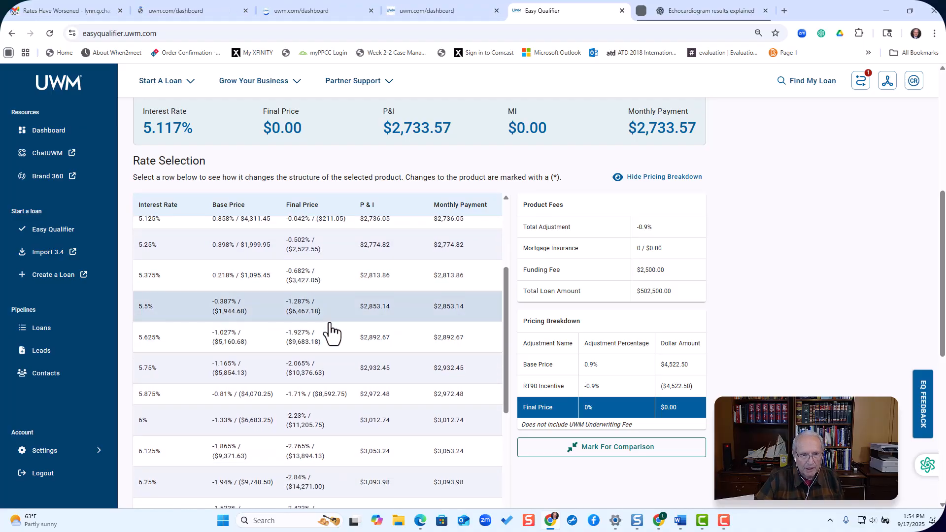
scroll(329, 329, "down", 3)
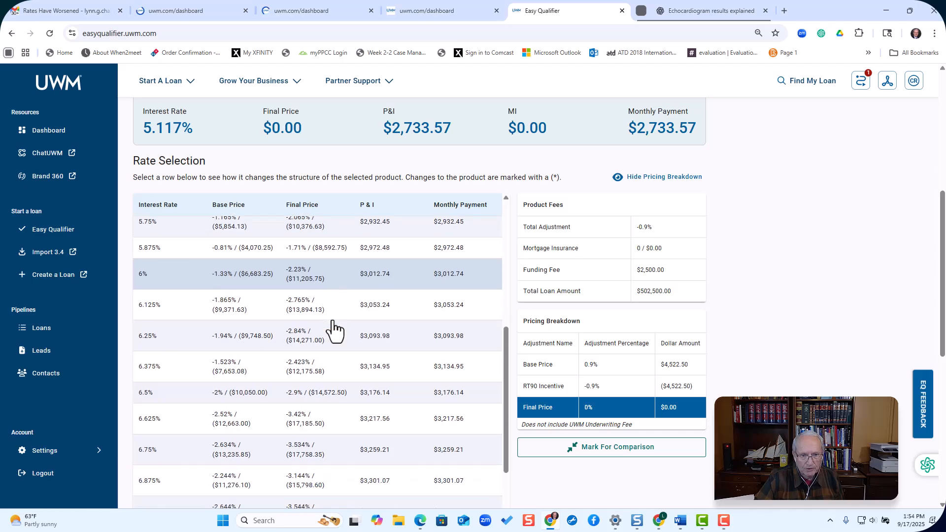
scroll(333, 331, "down", 5)
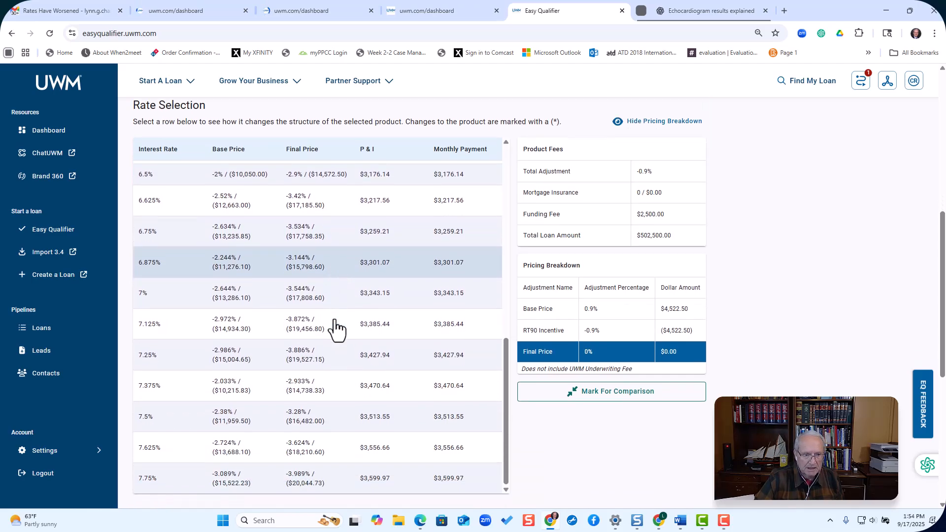
scroll(333, 329, "down", 1)
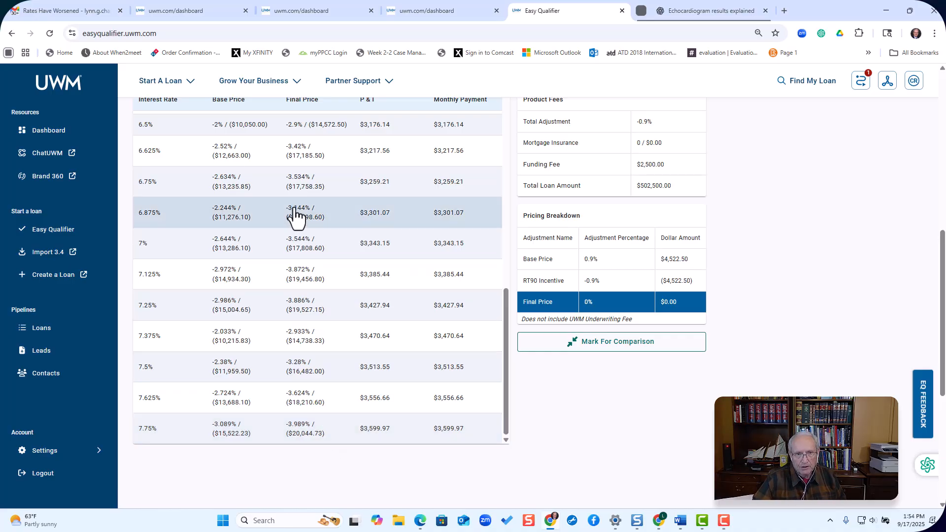
scroll(619, 419, "down", 1)
scroll(619, 420, "up", 1)
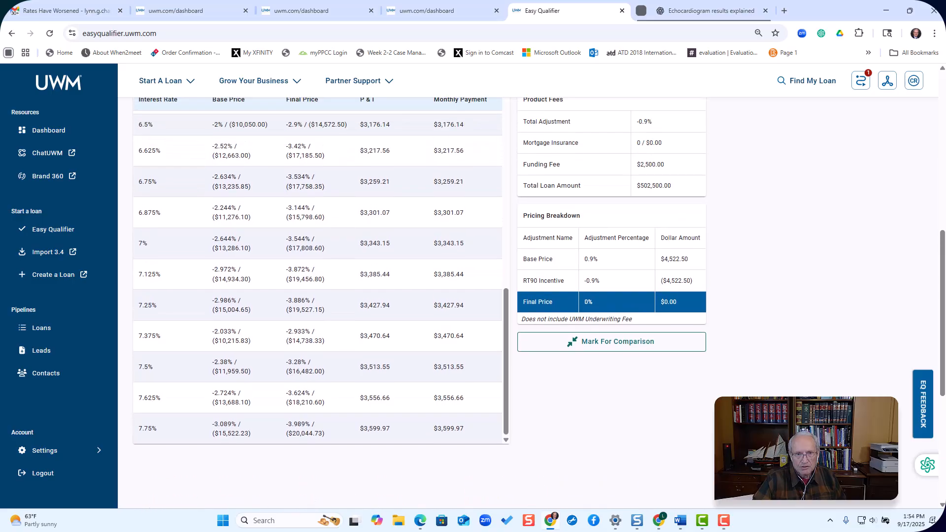
left_click(163, 443)
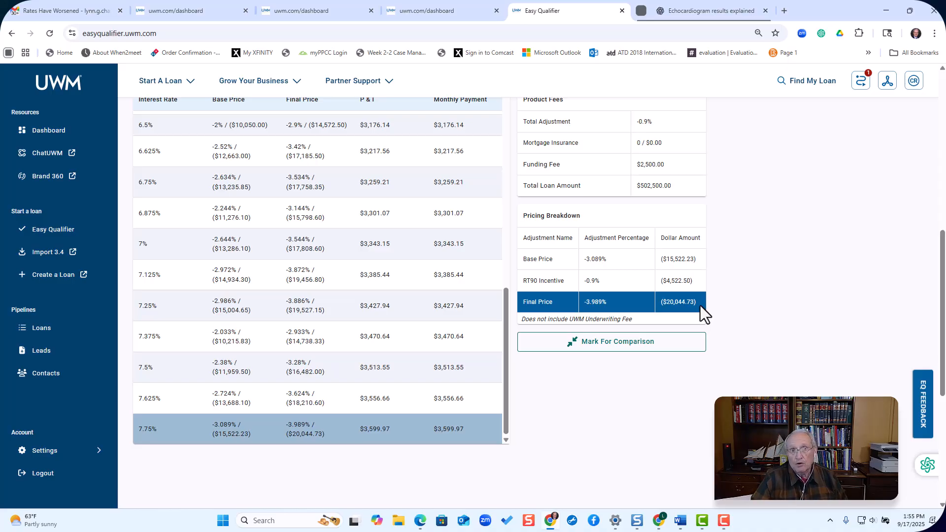
- Review the 7.75% rate's pricing breakdown and select the starred 5.117% interest rate in the rate selection table
scroll(721, 369, "up", 2)
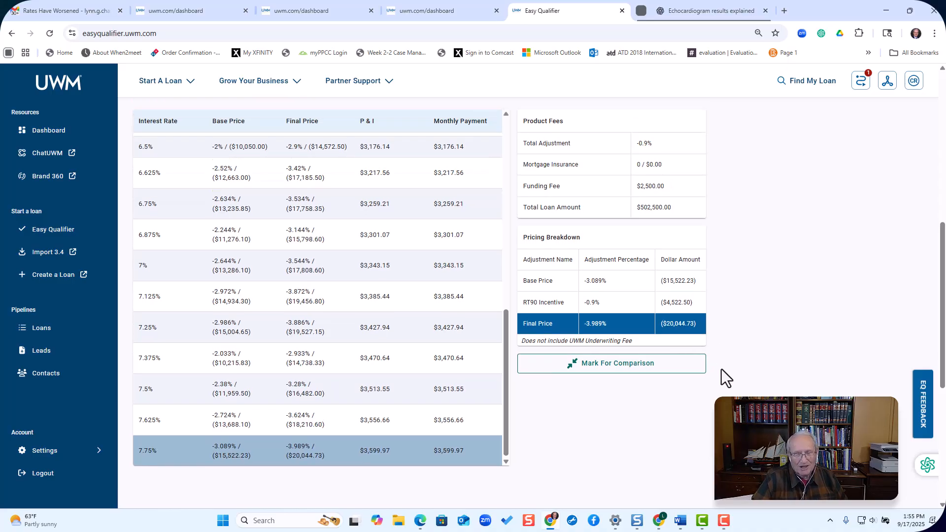
scroll(769, 369, "down", 3)
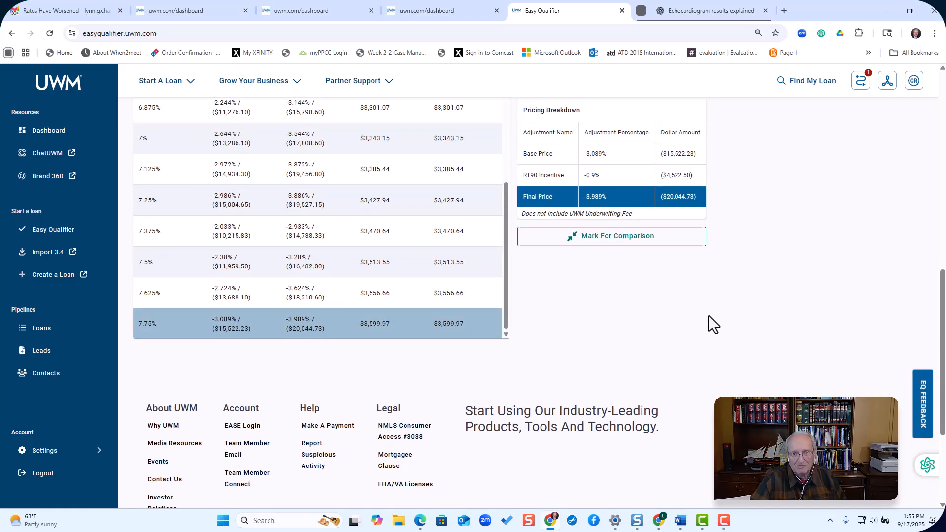
scroll(726, 311, "up", 2)
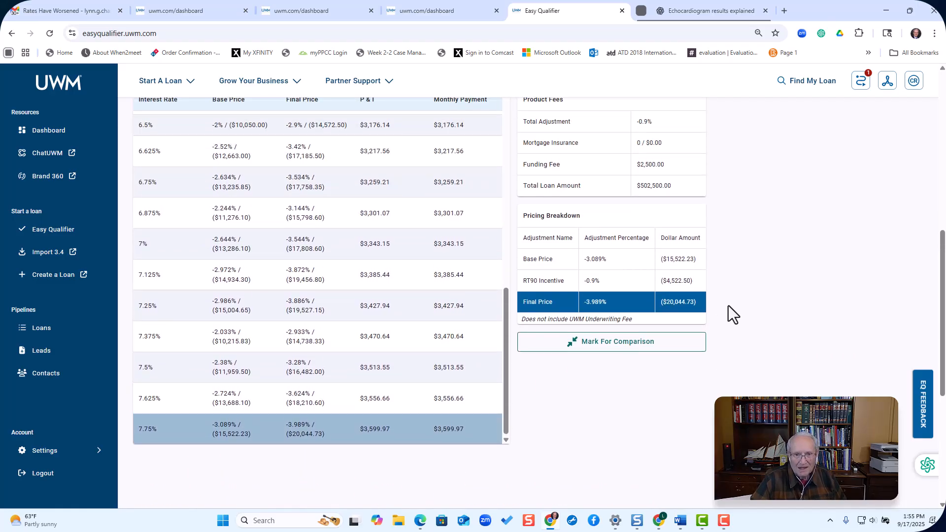
scroll(733, 314, "up", 2)
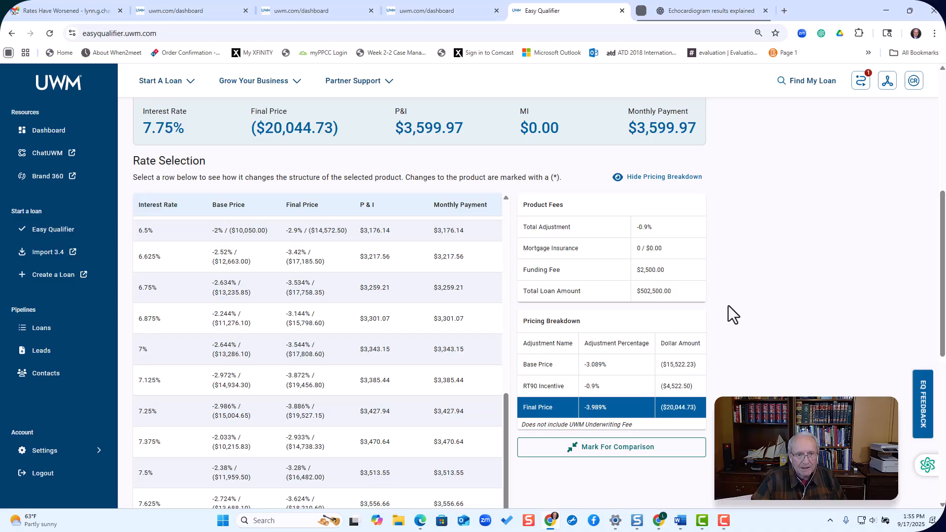
scroll(731, 312, "down", 1)
scroll(483, 359, "up", 2)
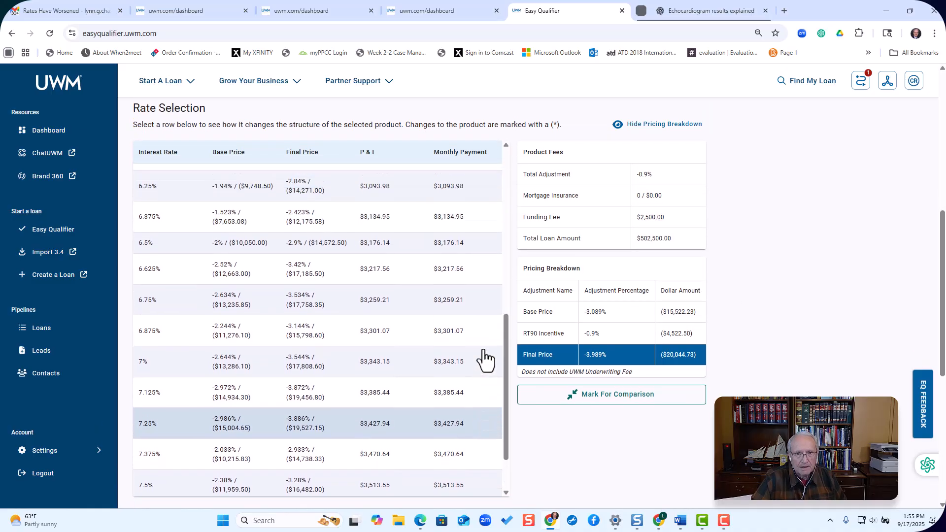
scroll(483, 359, "up", 5)
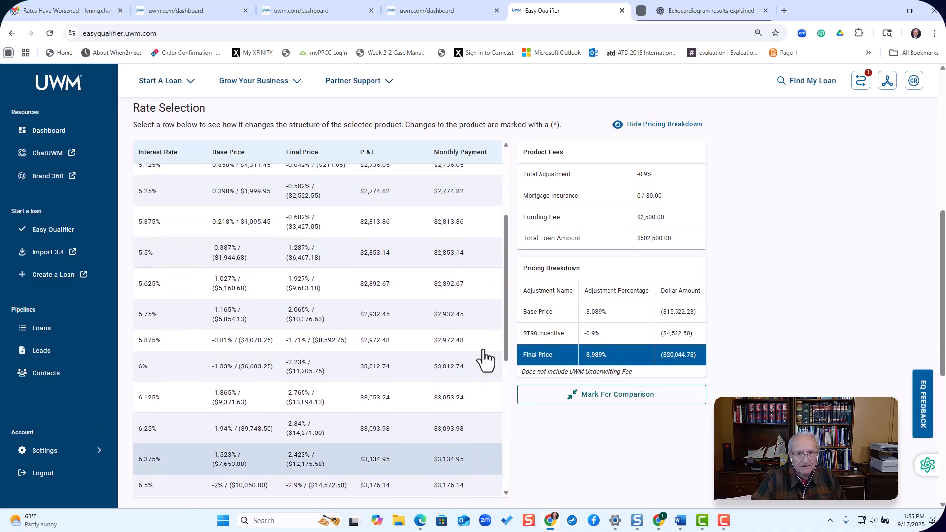
scroll(485, 360, "up", 2)
left_click(400, 261)
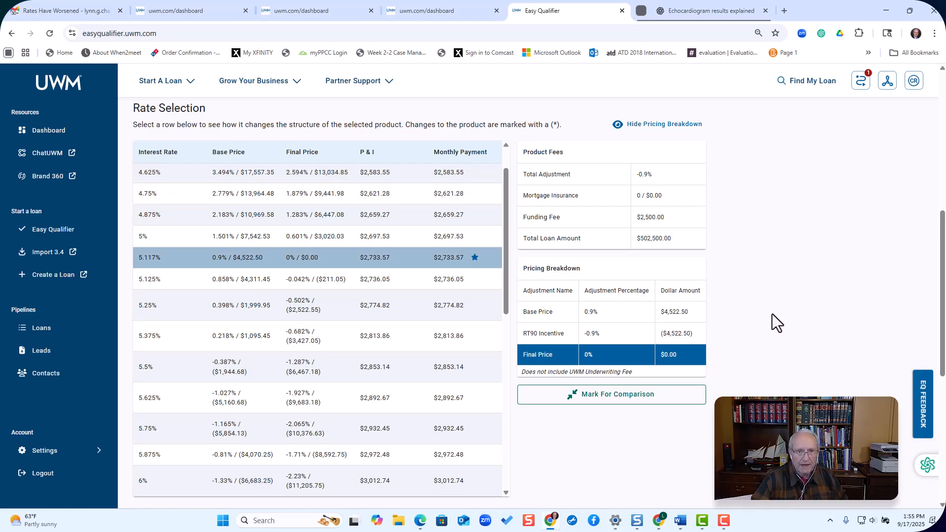
- Reopen the loan information and set the compensation payer type to Lender paid
scroll(772, 314, "up", 4)
scroll(772, 315, "up", 2)
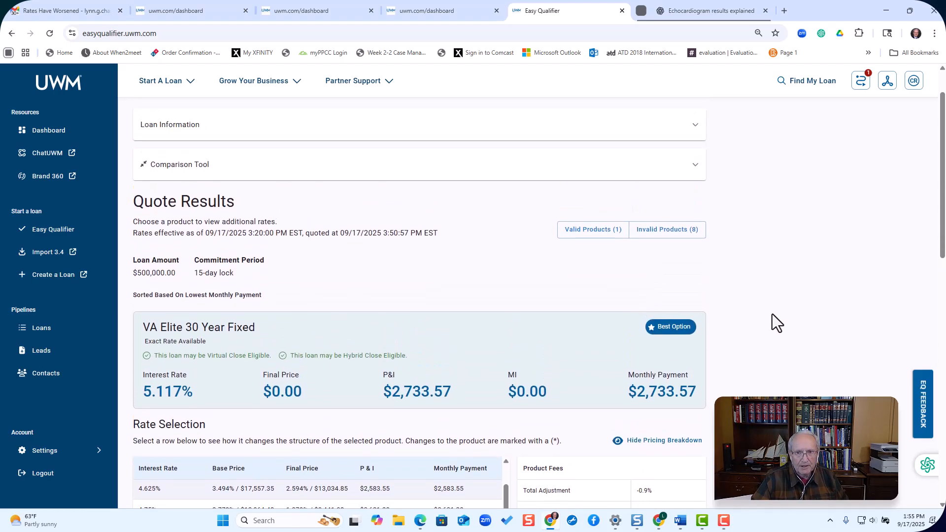
scroll(772, 314, "up", 2)
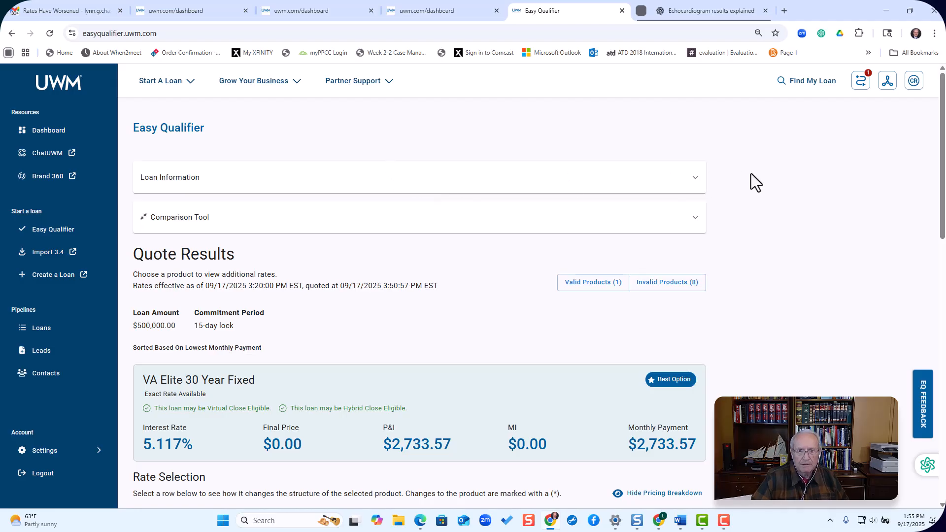
left_click(695, 178)
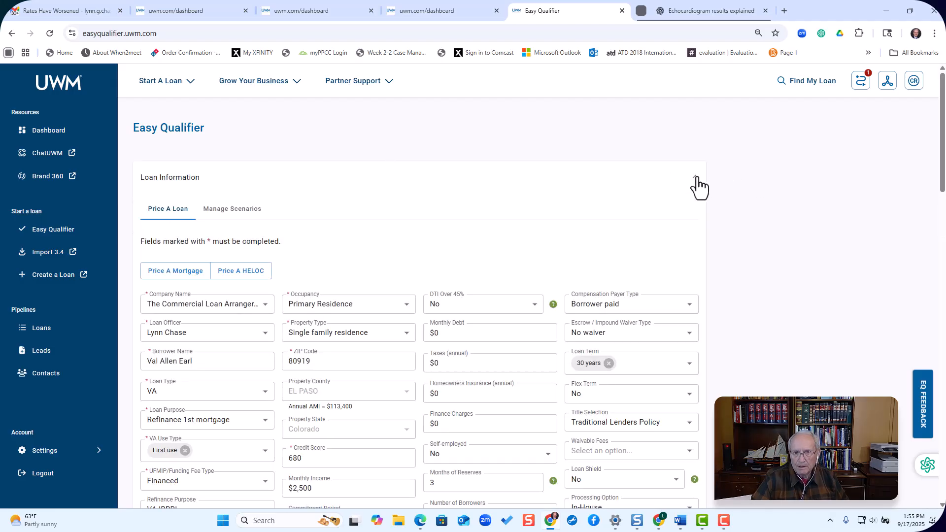
left_click(689, 308)
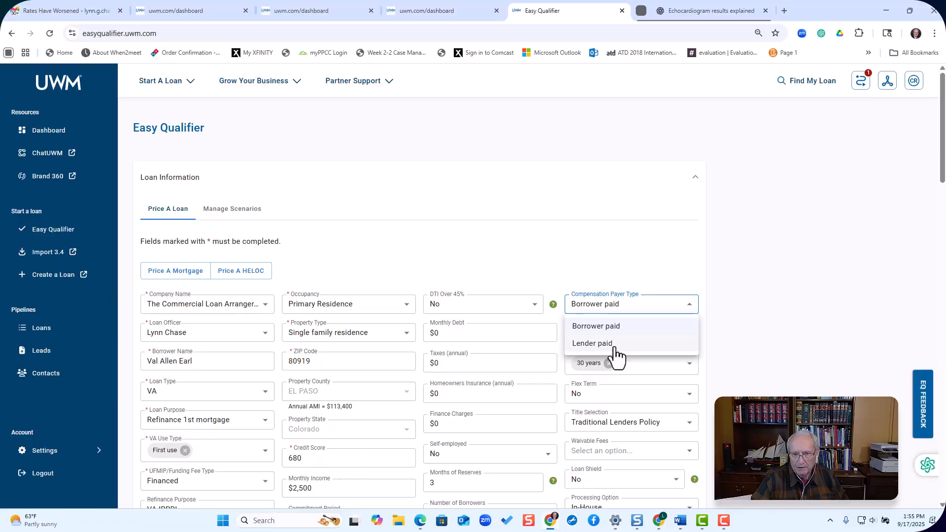
left_click(615, 345)
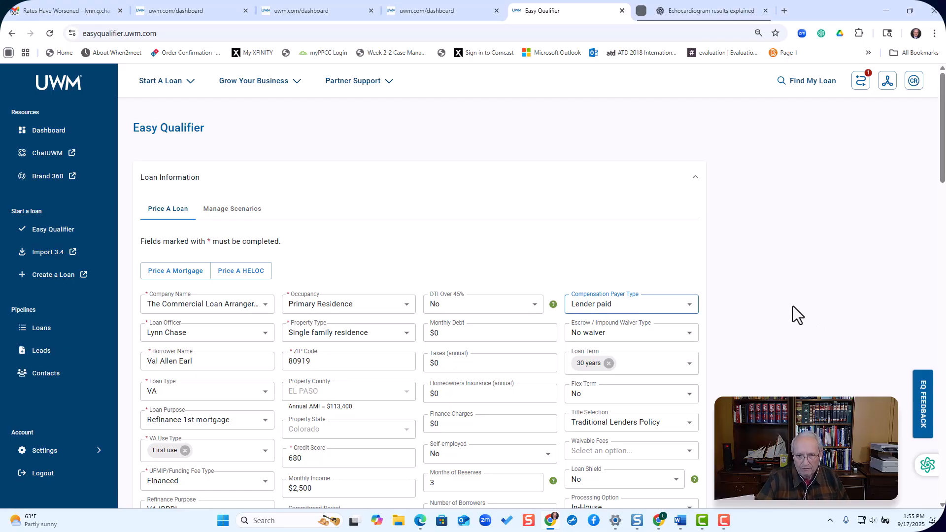
- Get a new quote for the lender-paid scenario and open its VA Elite 30 Year Fixed result
scroll(797, 283, "down", 6)
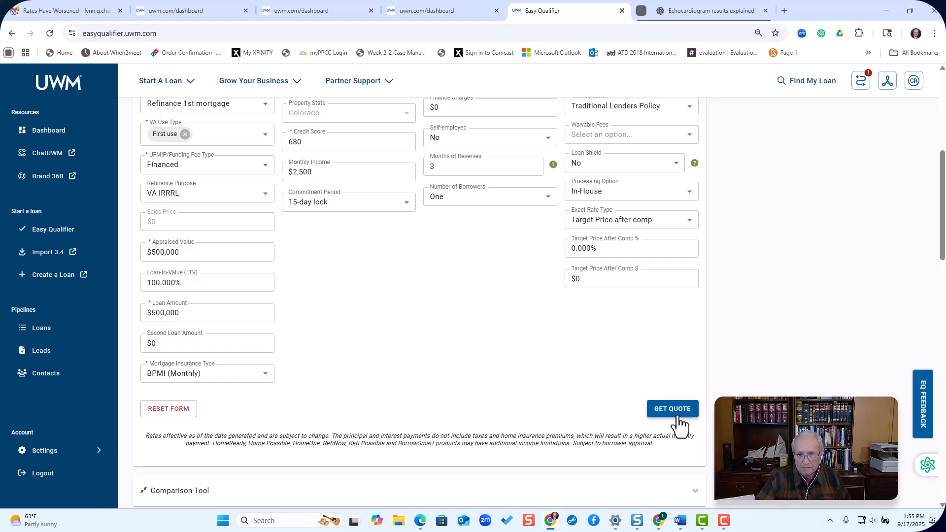
left_click(680, 426)
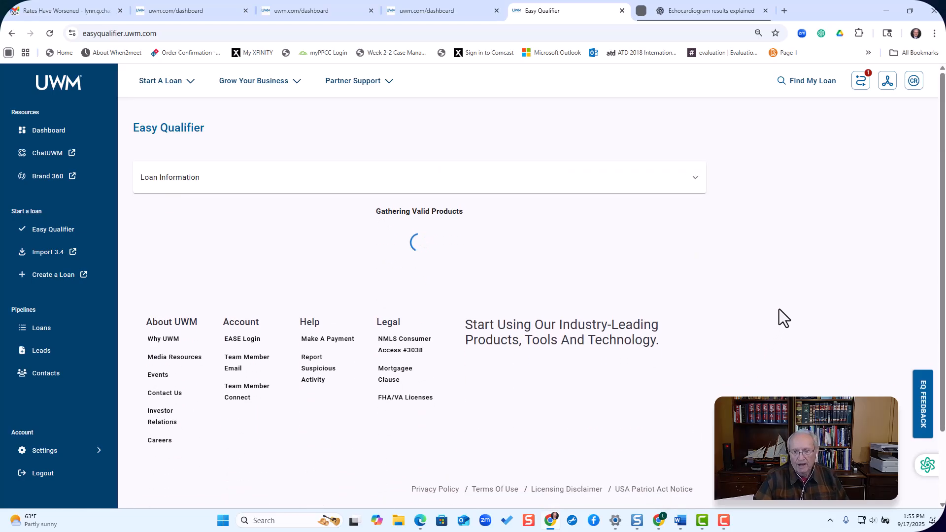
scroll(784, 318, "down", 4)
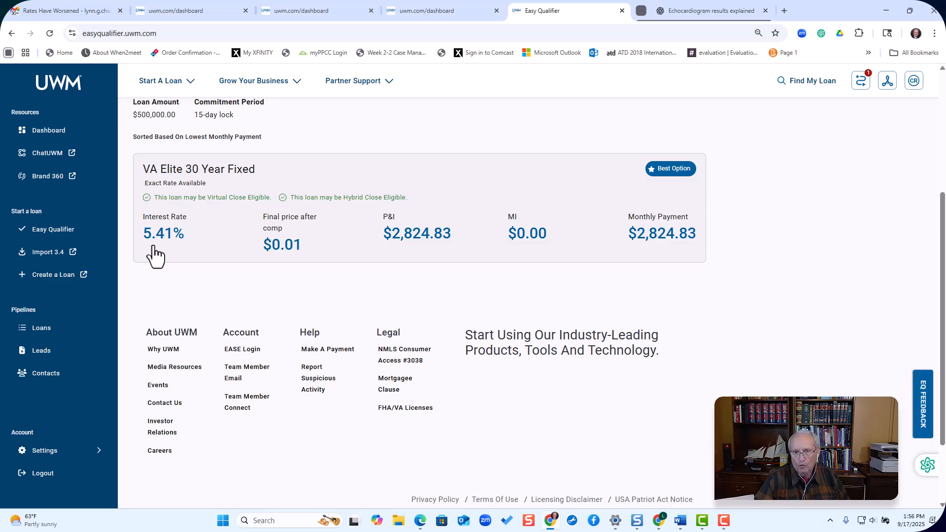
left_click(154, 250)
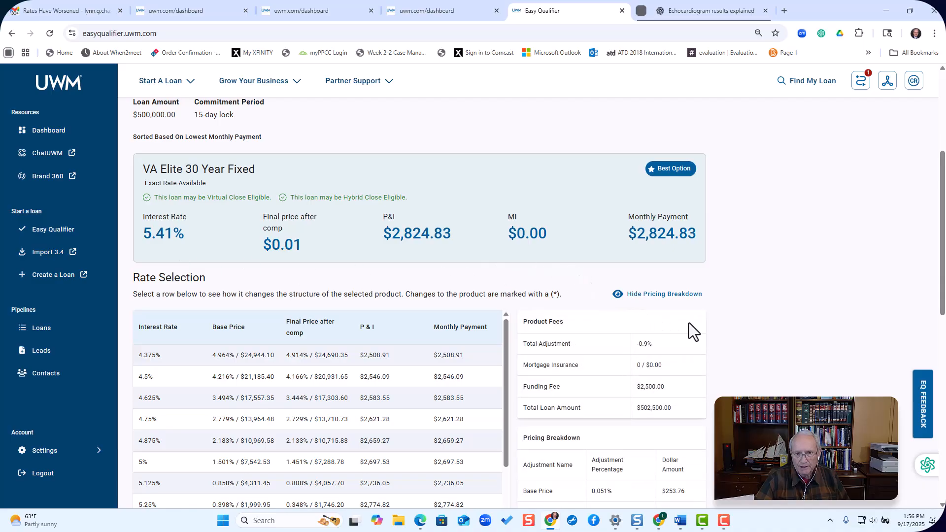
- Examine the lender-paid quote's pricing breakdown, compensation and final prices after comp across the listed interest rates
scroll(889, 335, "down", 3)
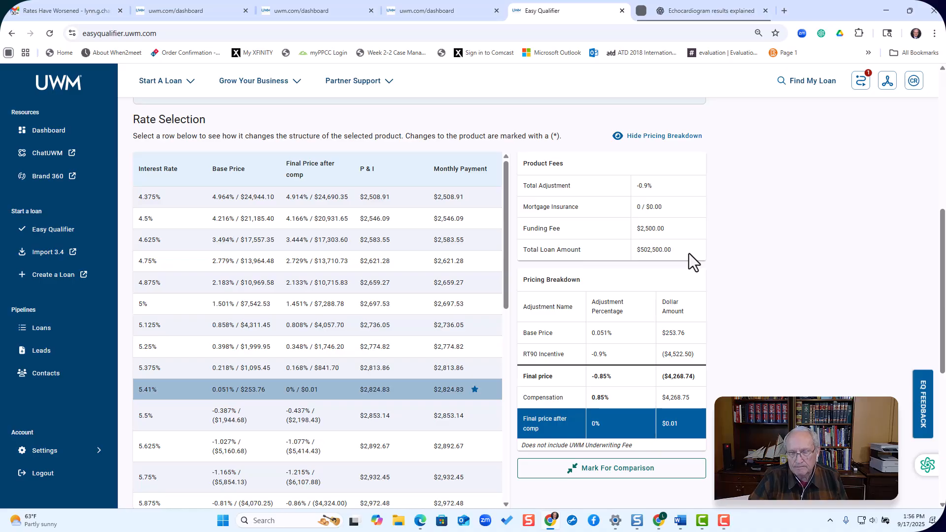
scroll(754, 273, "down", 1)
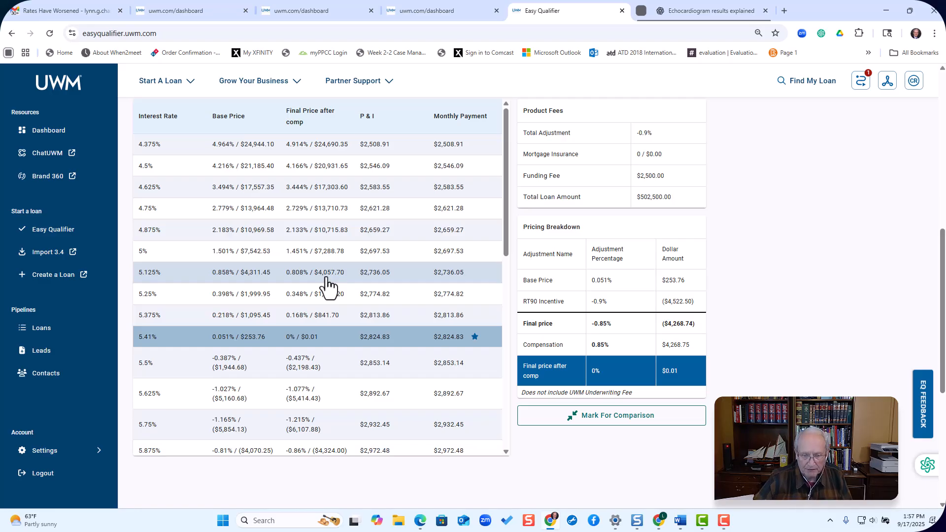
scroll(327, 286, "down", 2)
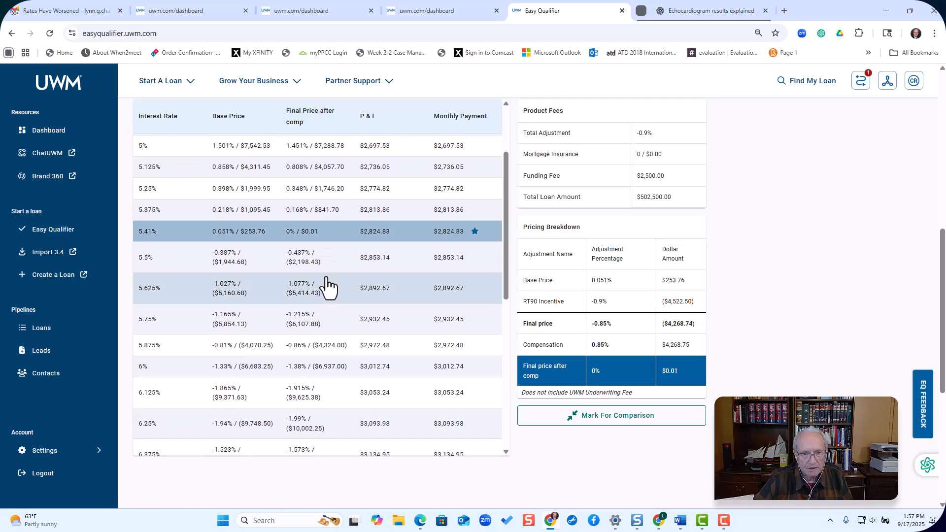
scroll(328, 286, "down", 3)
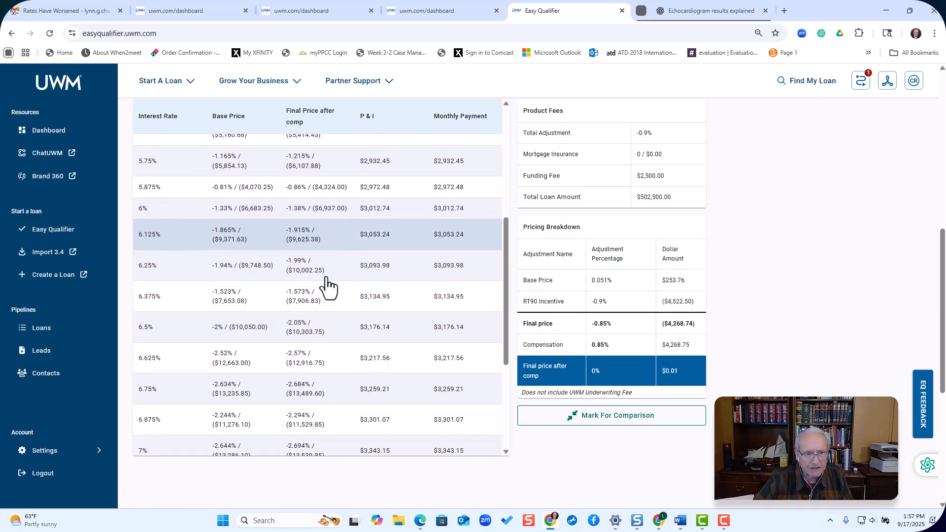
scroll(375, 317, "down", 1)
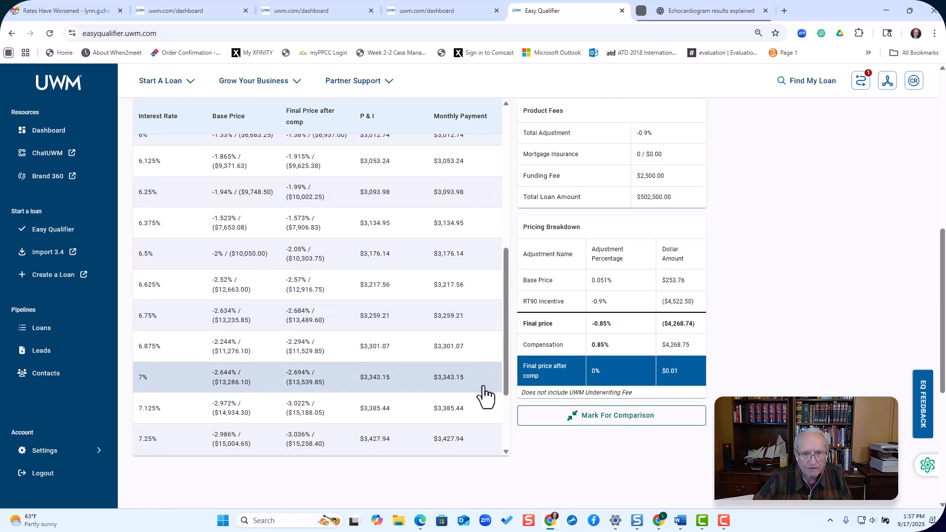
scroll(485, 394, "down", 1)
scroll(484, 394, "down", 2)
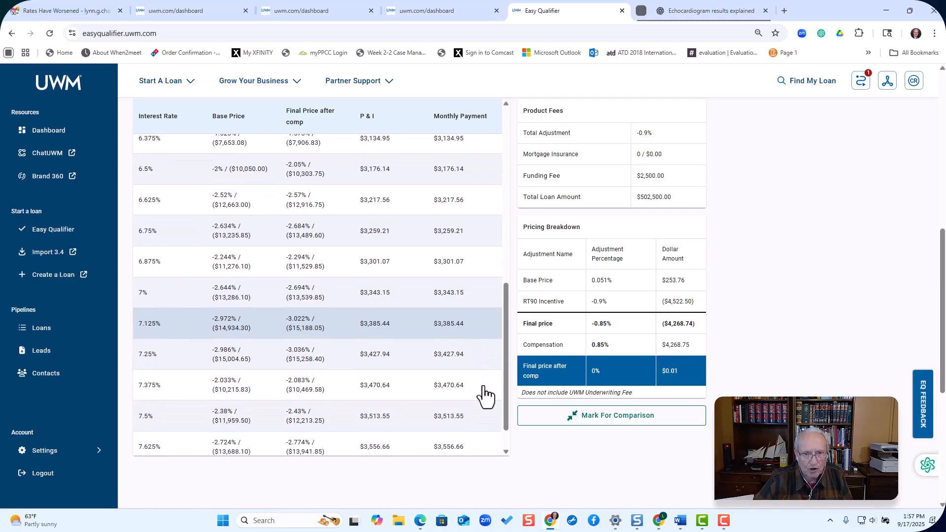
scroll(484, 394, "down", 4)
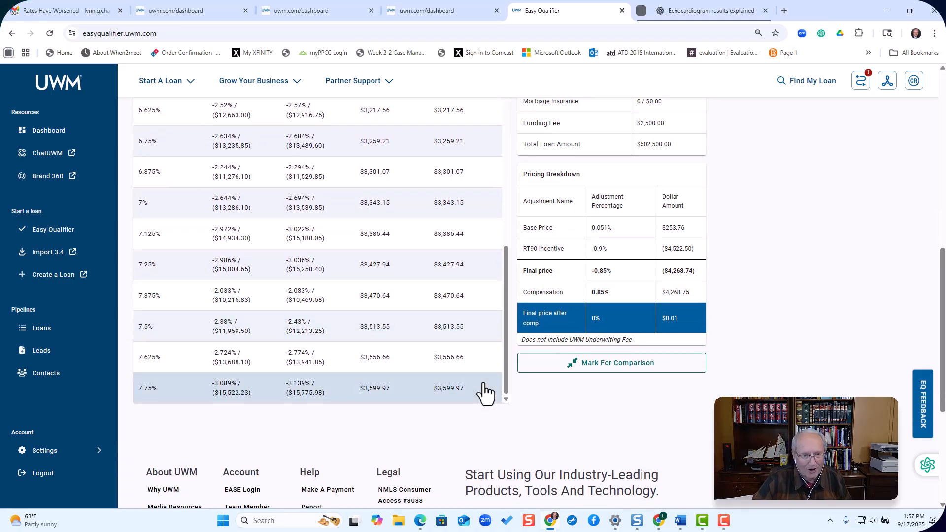
scroll(484, 392, "up", 2)
scroll(484, 389, "up", 10)
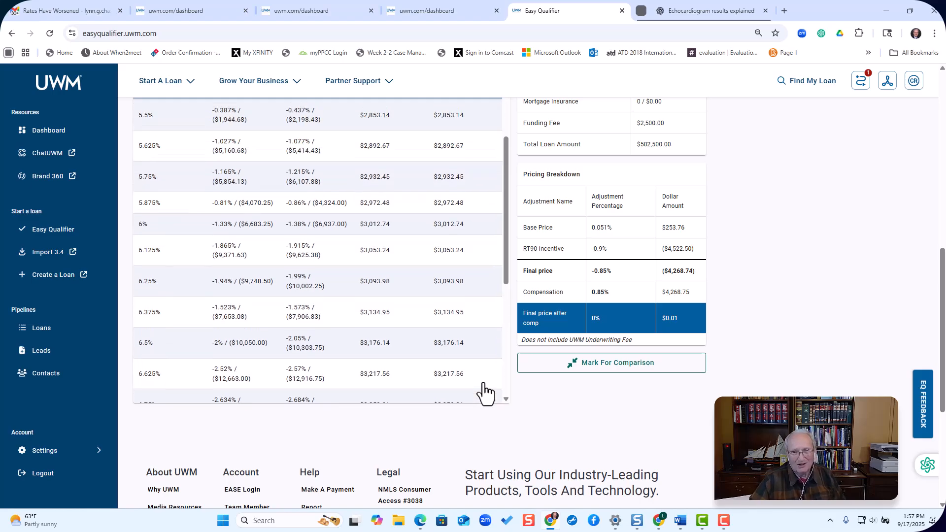
- Reopen the loan information and choose Underwriting fee as the waivable fee
scroll(730, 312, "up", 6)
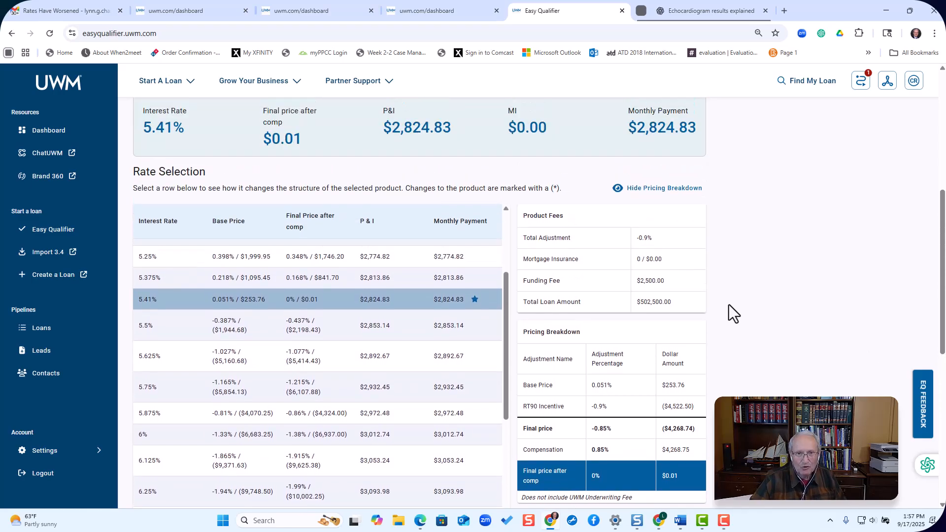
scroll(733, 312, "up", 1)
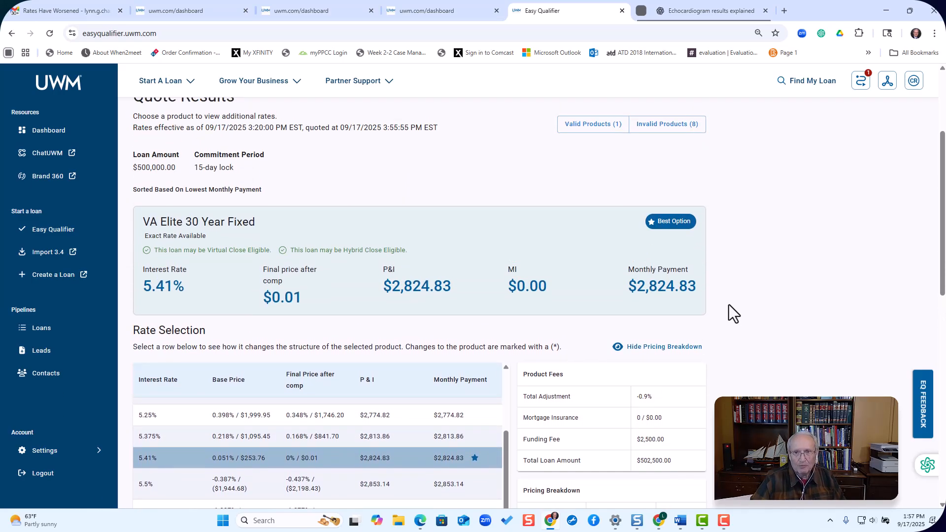
scroll(733, 313, "up", 3)
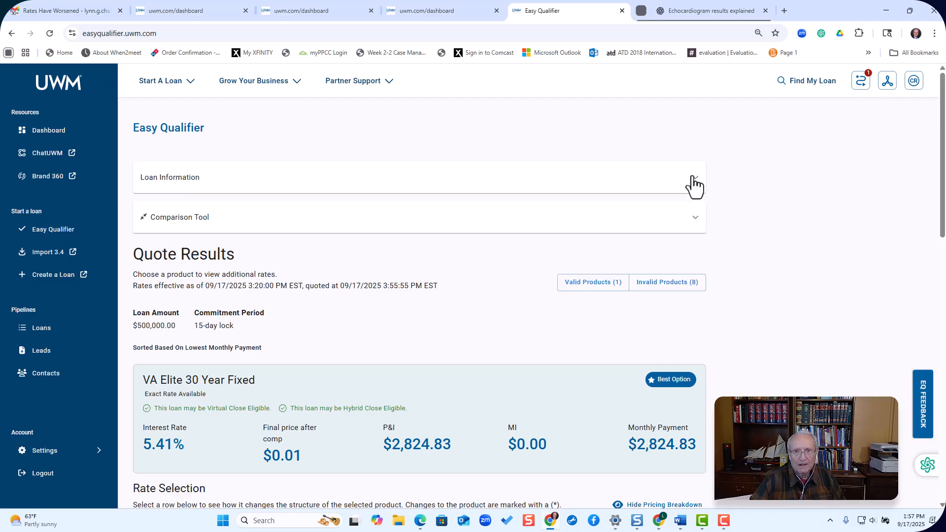
left_click(694, 185)
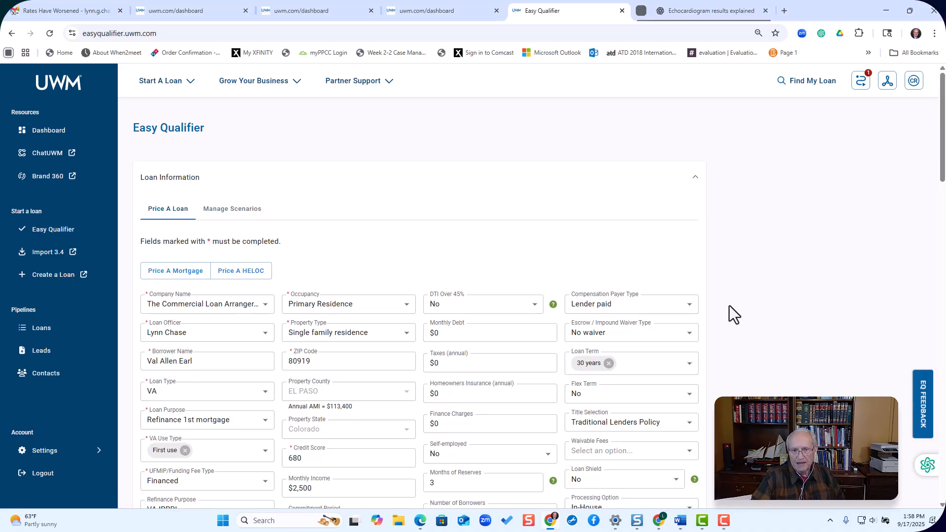
scroll(734, 314, "down", 1)
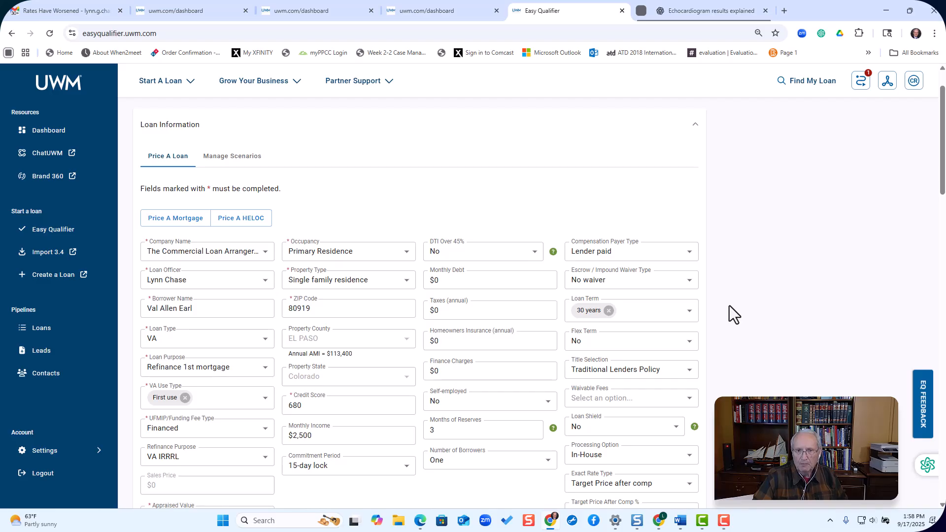
scroll(733, 315, "down", 1)
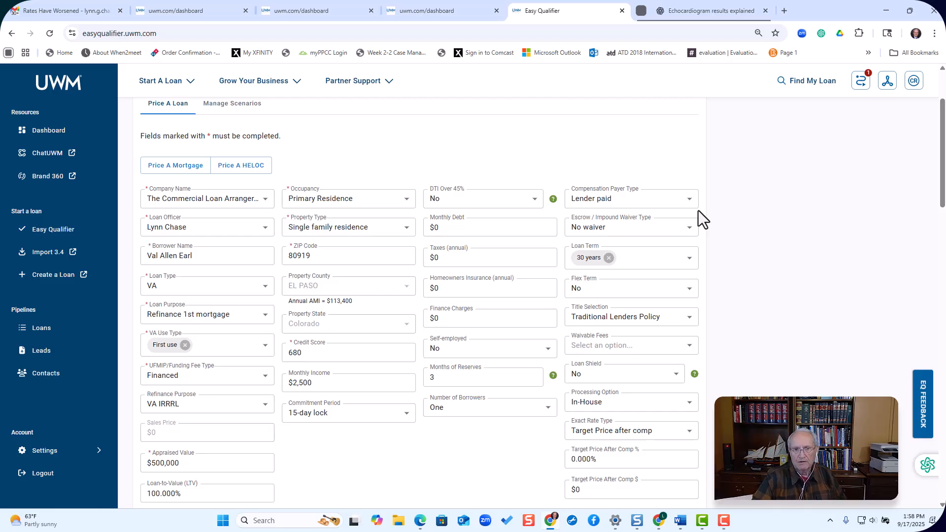
scroll(742, 272, "down", 1)
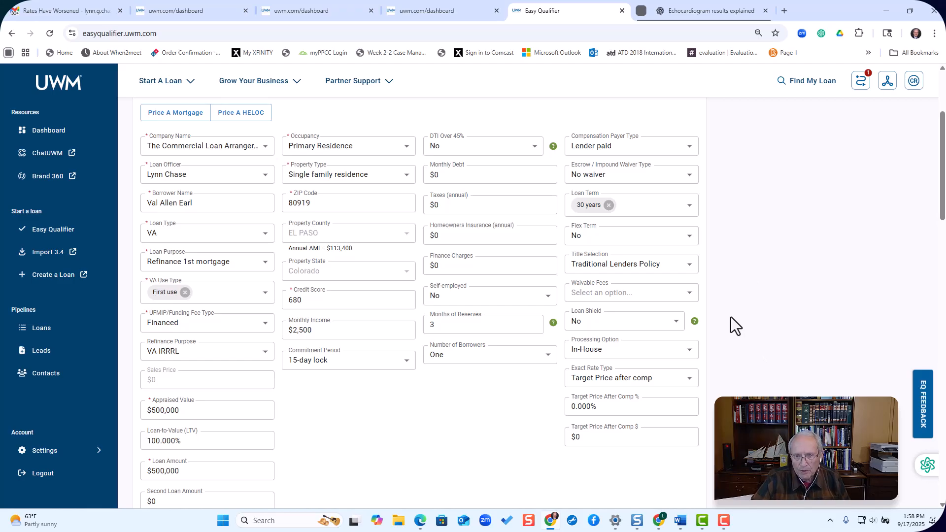
left_click(693, 297)
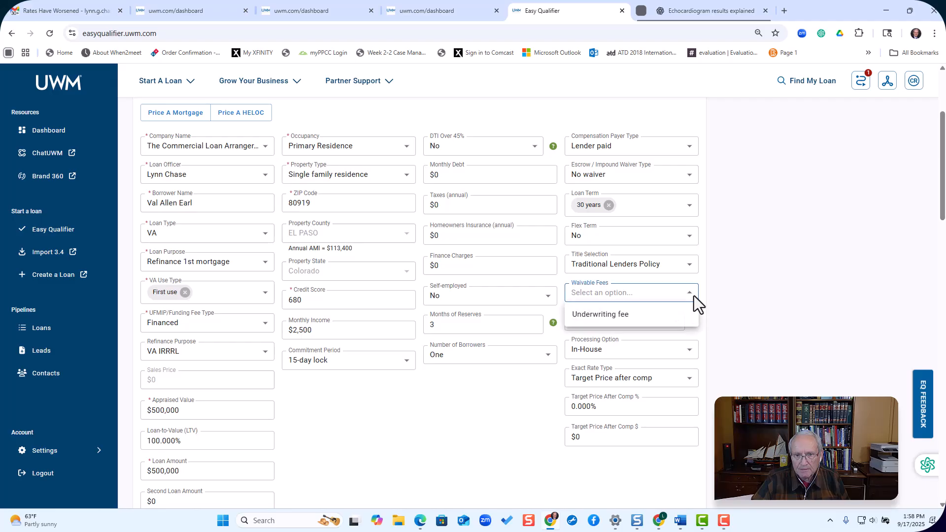
left_click(623, 320)
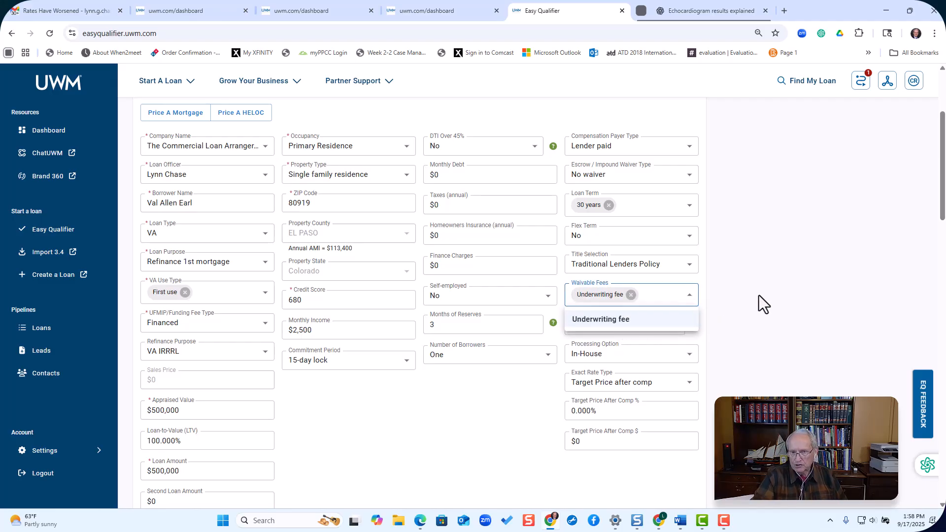
left_click(742, 312)
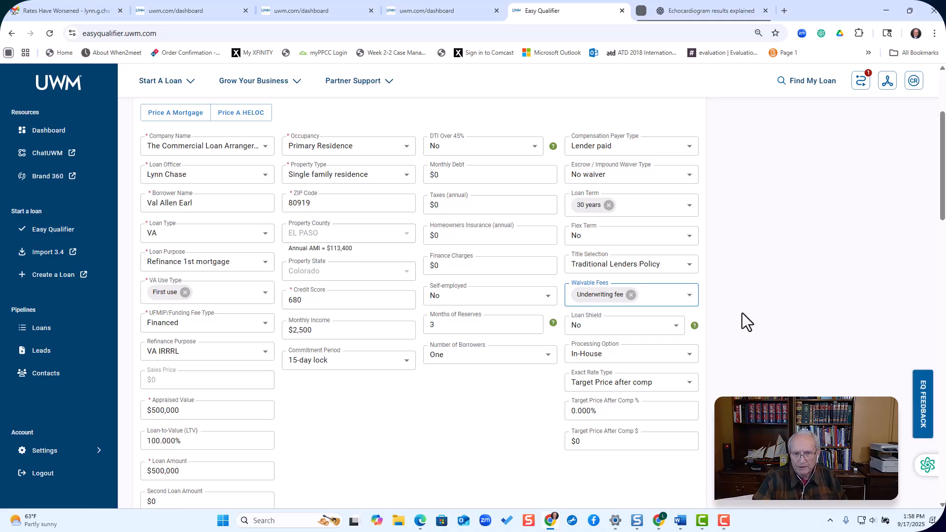
- Set the processing option to PA+ Full Service and the title selection to TRAC+
left_click(689, 356)
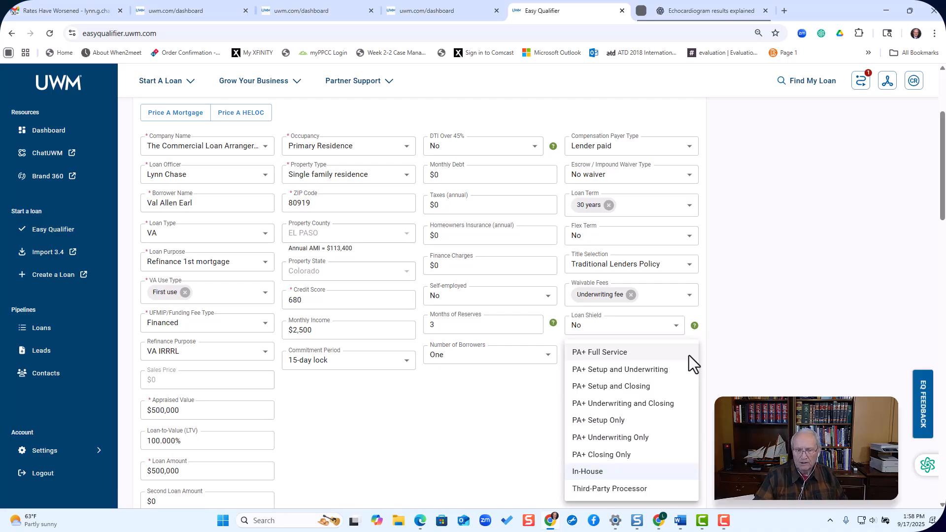
left_click(606, 353)
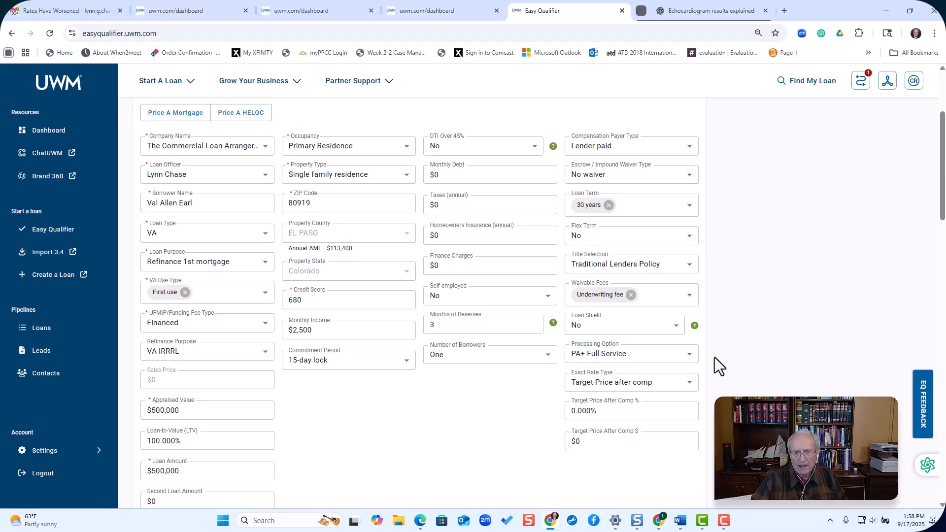
left_click(687, 265)
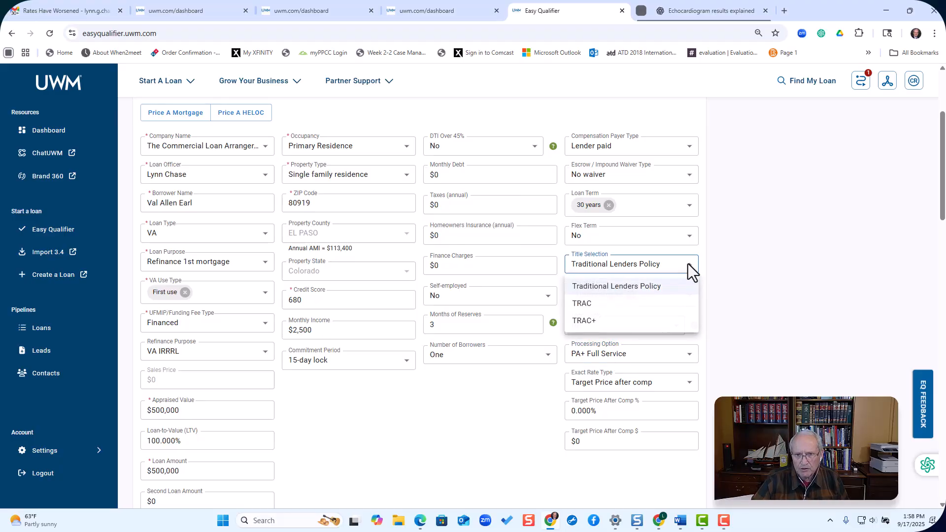
left_click(595, 322)
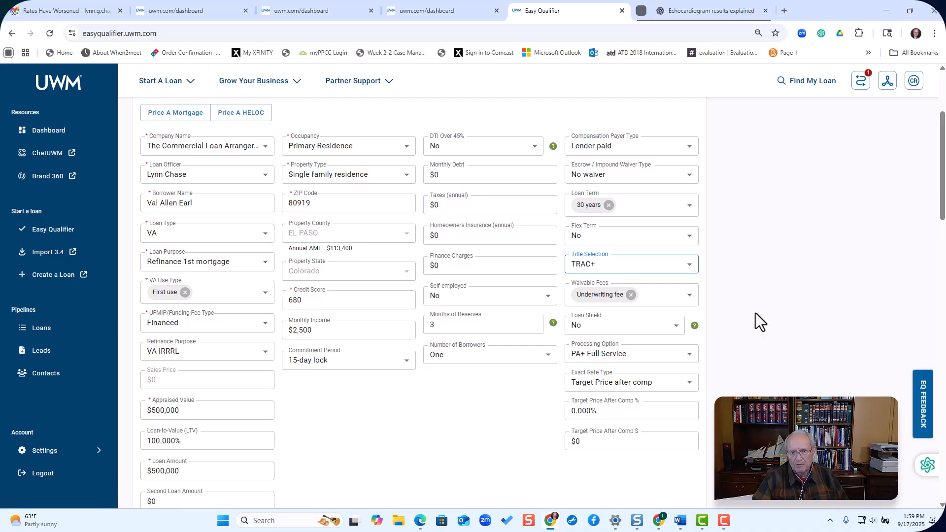
- Add the PA+ fee and the TRAC+ fee to the waivable fees alongside the underwriting fee
scroll(755, 312, "down", 1)
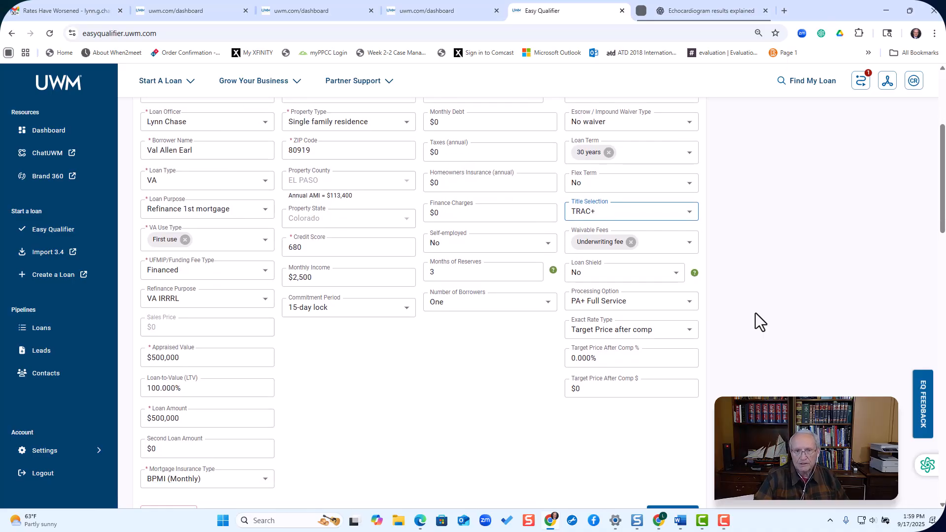
scroll(755, 313, "down", 2)
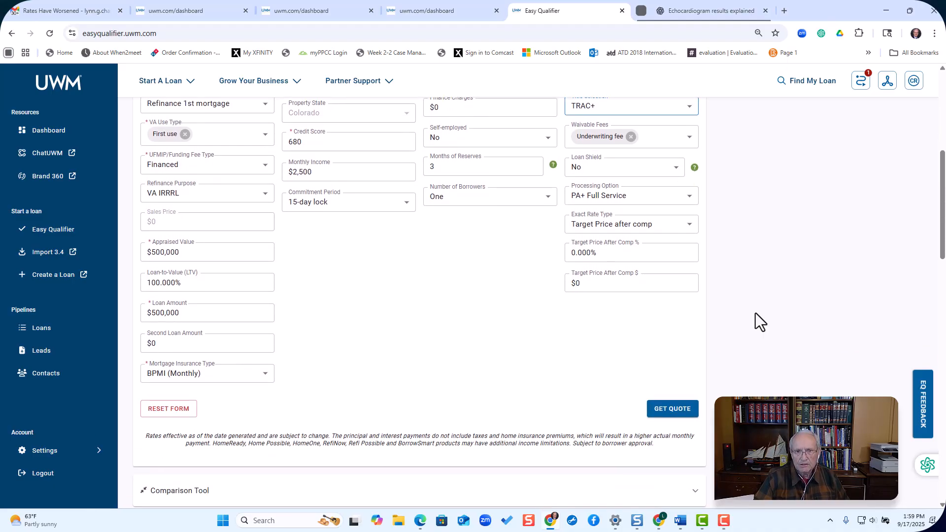
scroll(755, 313, "up", 2)
scroll(755, 312, "up", 1)
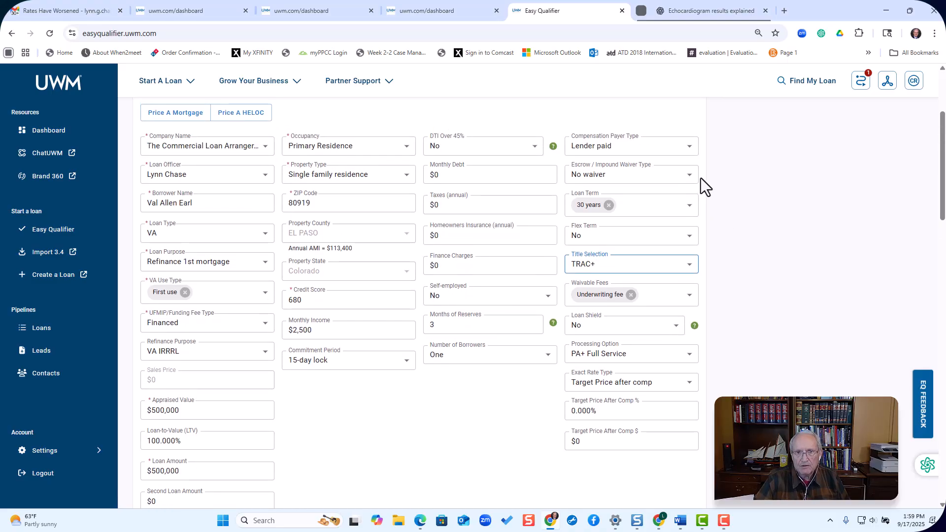
scroll(738, 188, "up", 1)
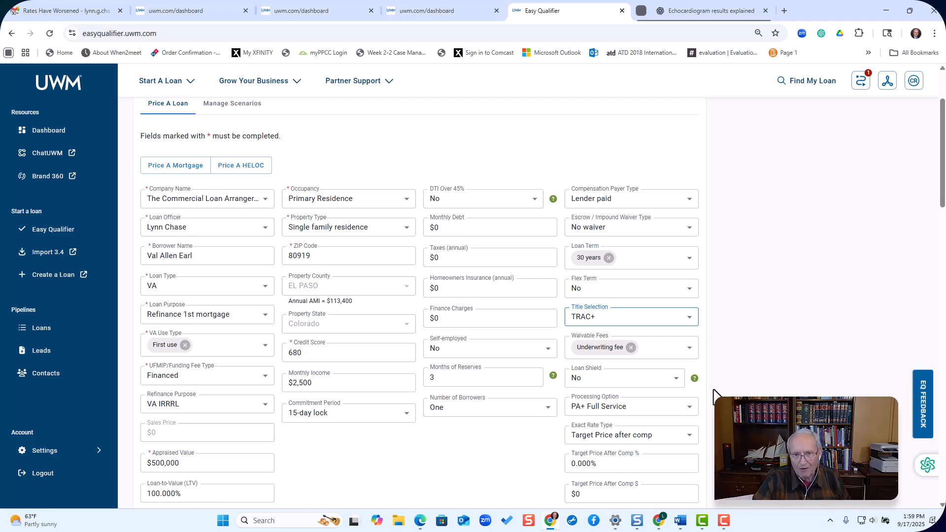
left_click(688, 350)
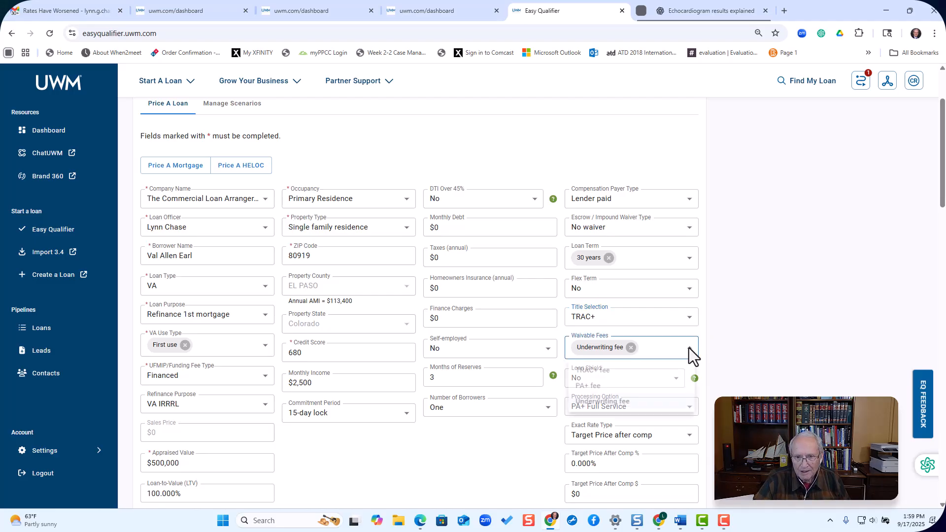
left_click(585, 392)
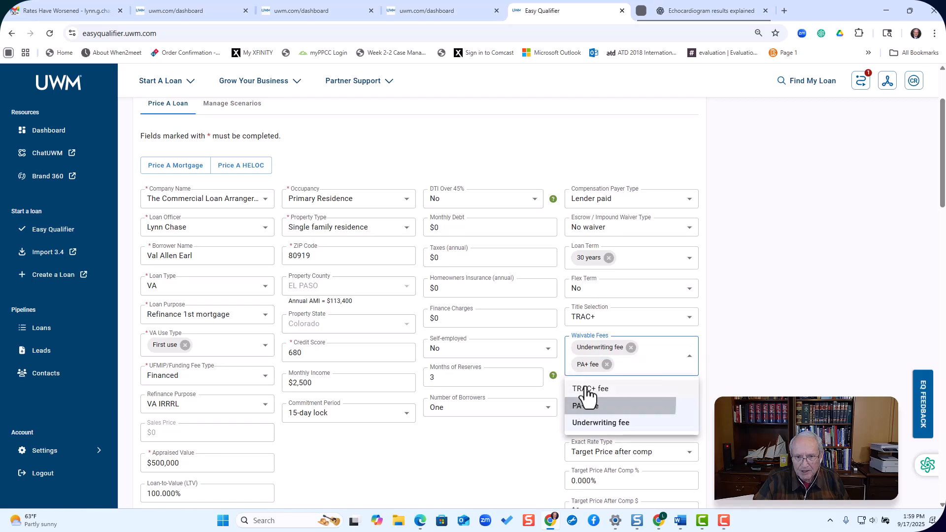
left_click(592, 389)
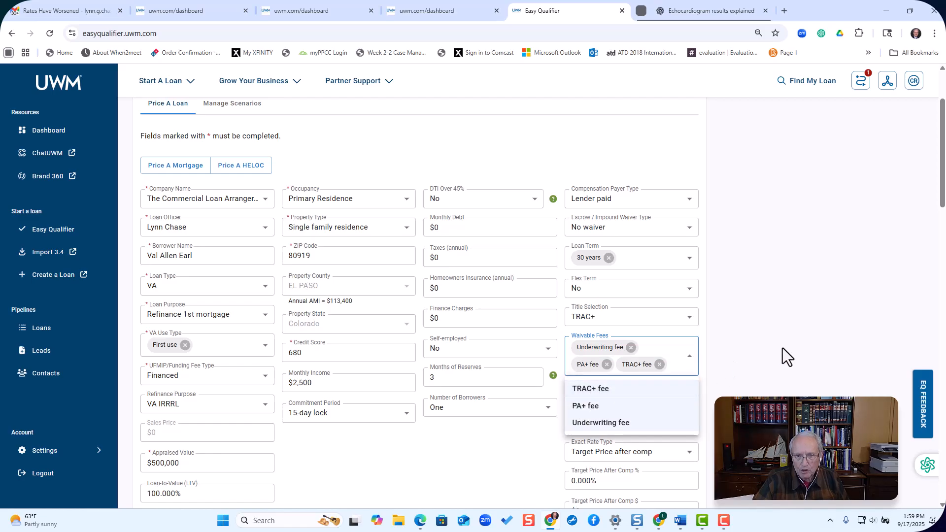
left_click(762, 348)
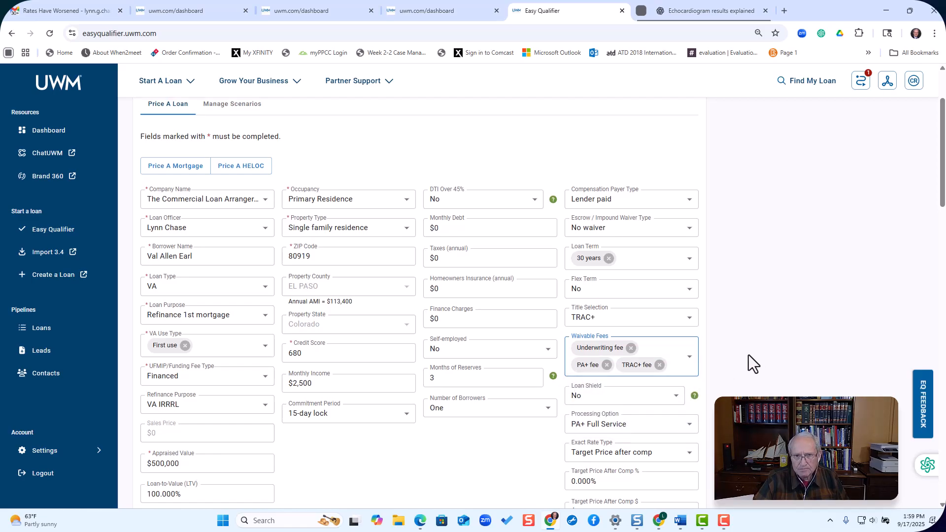
- Set the escrow / impound waiver type to Waive taxes & hazard insurance
scroll(746, 355, "up", 2)
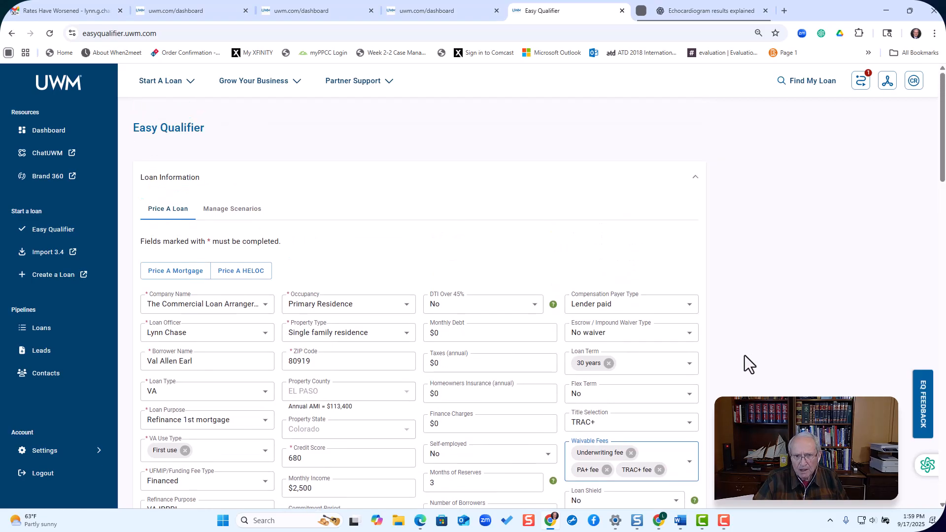
left_click(690, 334)
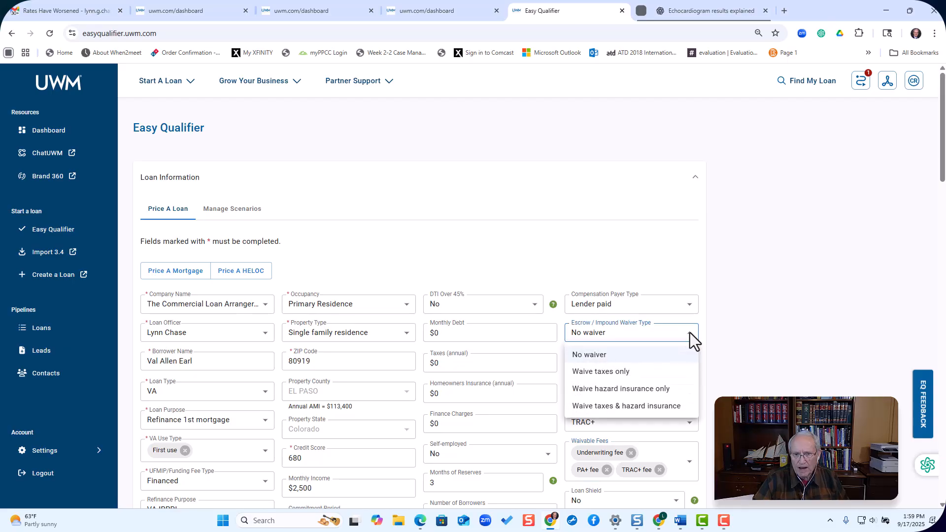
left_click(673, 412)
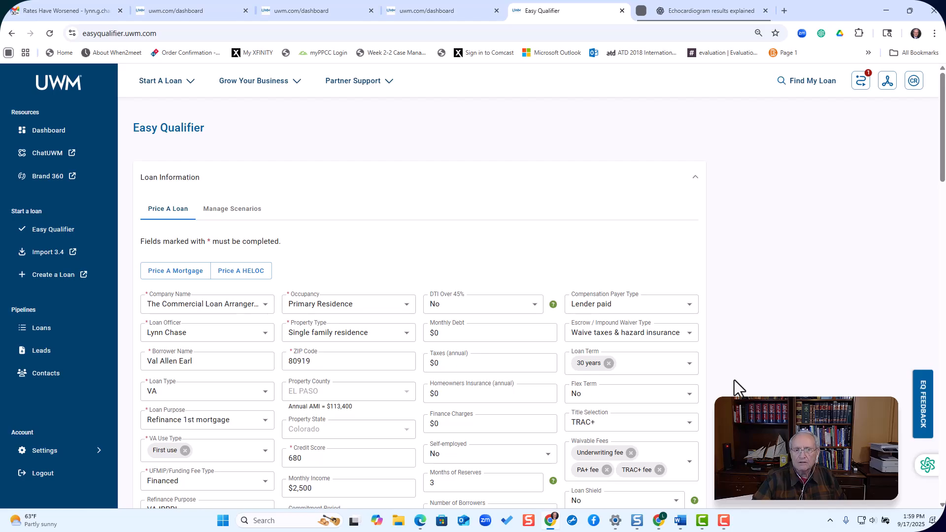
- Get a new quote with the waived fees and escrows and open its VA Elite 30 Year Fixed result
scroll(734, 380, "down", 6)
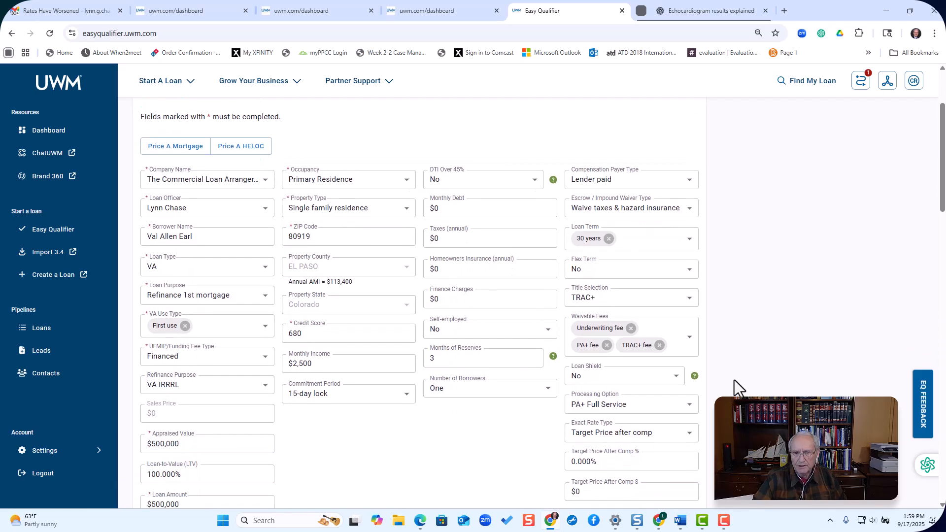
scroll(734, 380, "down", 1)
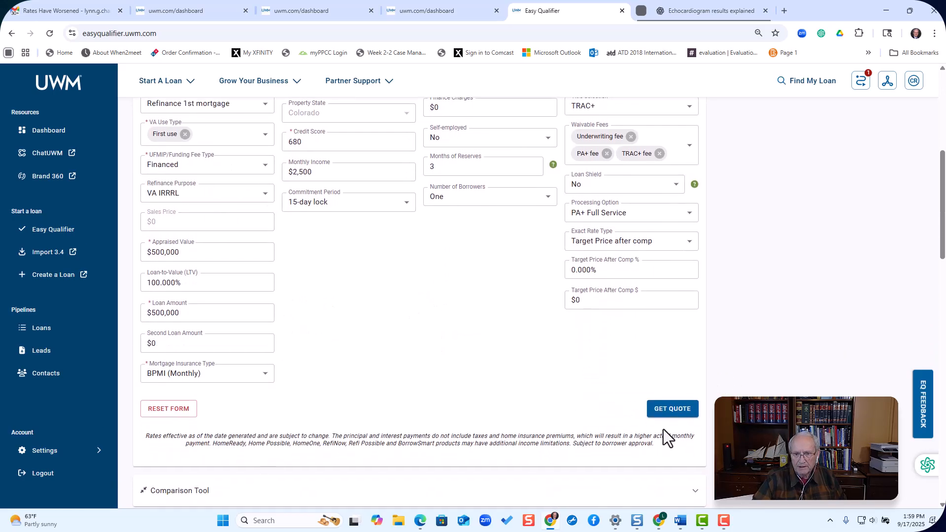
left_click(673, 400)
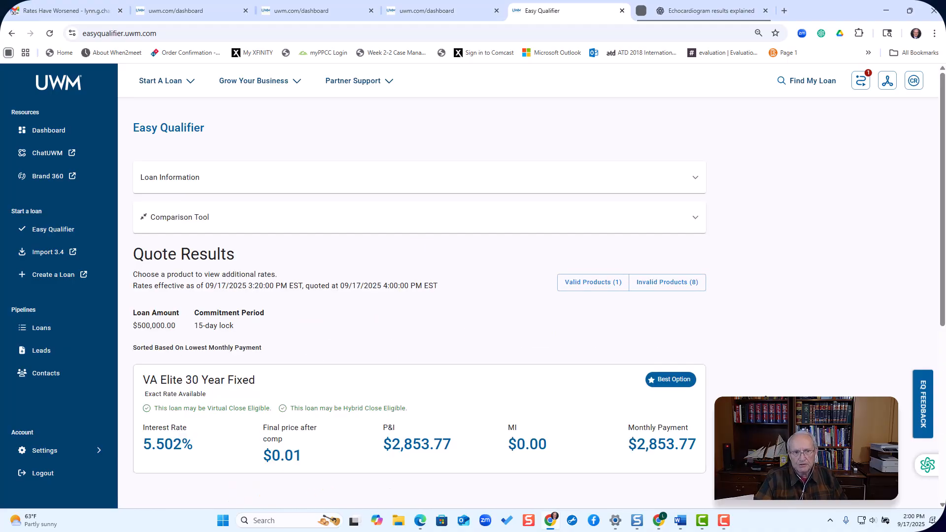
scroll(419, 303, "down", 3)
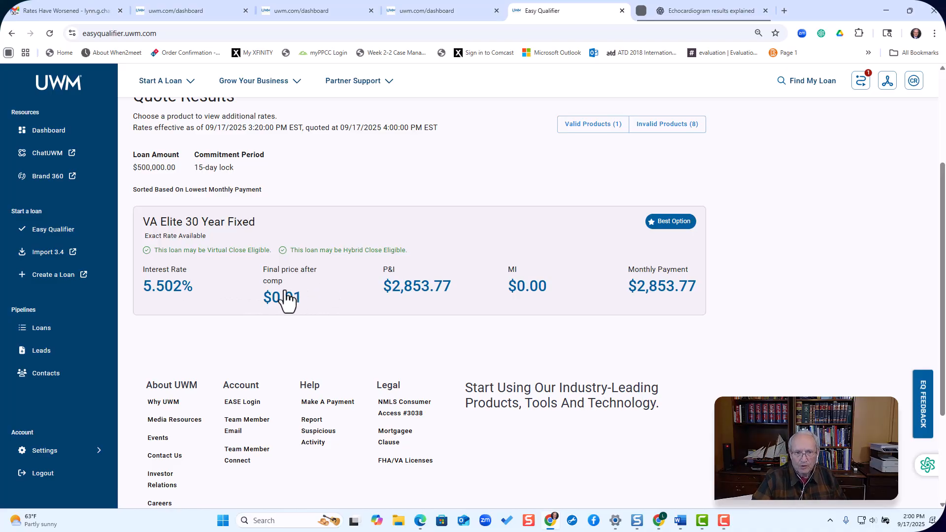
left_click(181, 290)
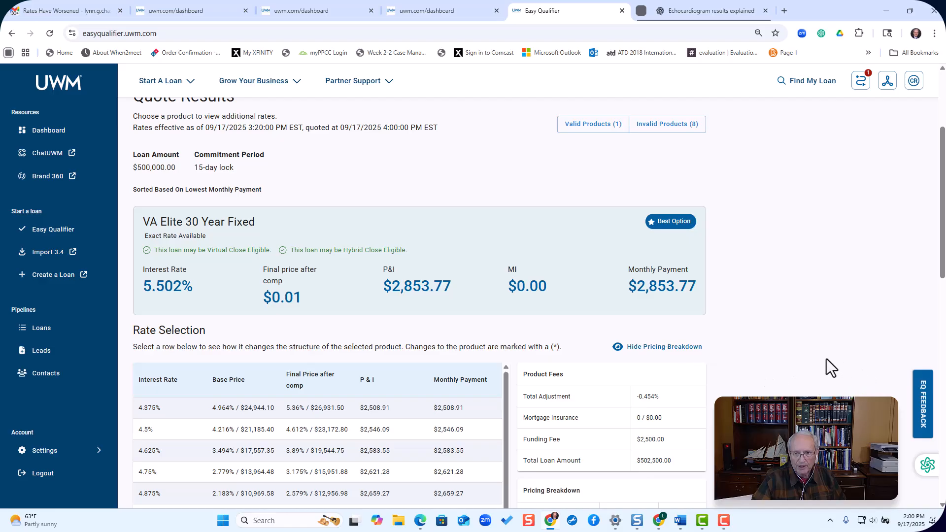
- Examine the new quote's pricing breakdown, including the waive-fee adjustments and compensation, and the final prices after comp across all listed interest rates
scroll(790, 341, "down", 4)
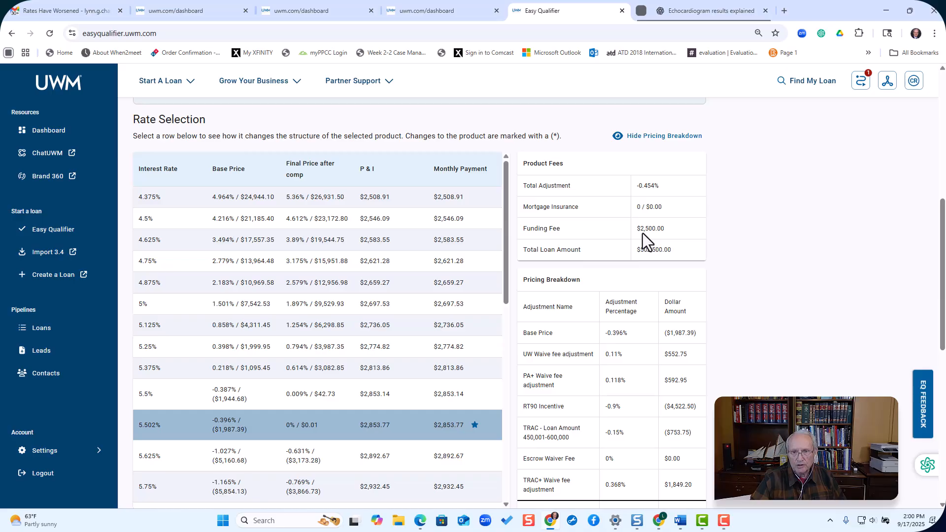
scroll(739, 288, "down", 2)
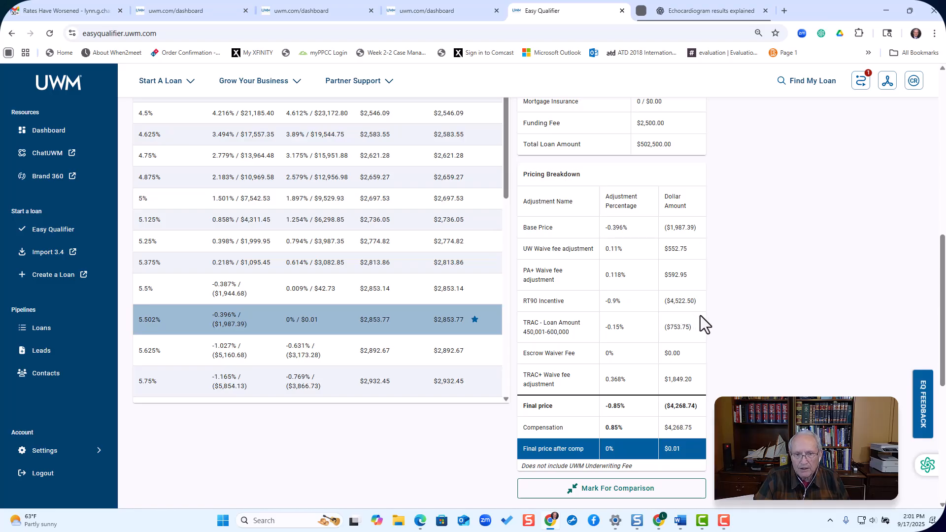
scroll(699, 315, "down", 2)
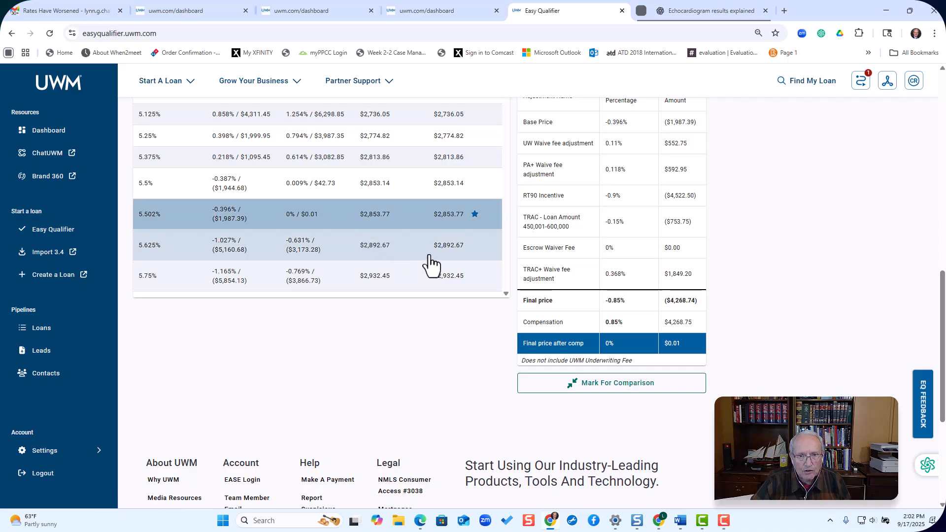
scroll(431, 266, "up", 1)
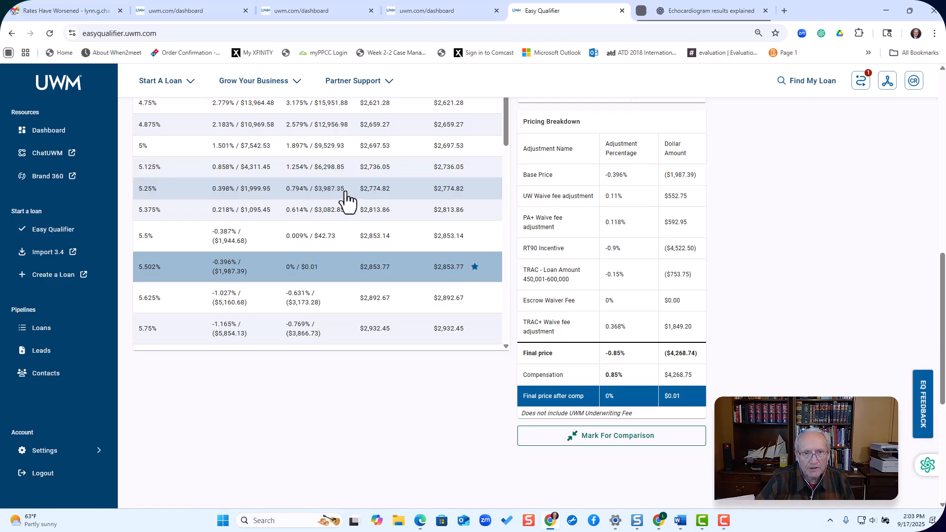
scroll(346, 197, "up", 1)
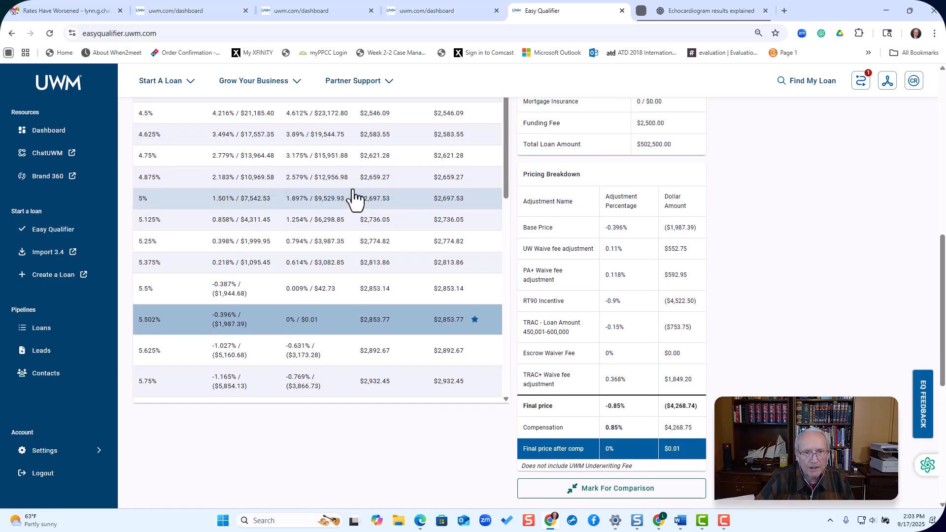
scroll(346, 197, "up", 1)
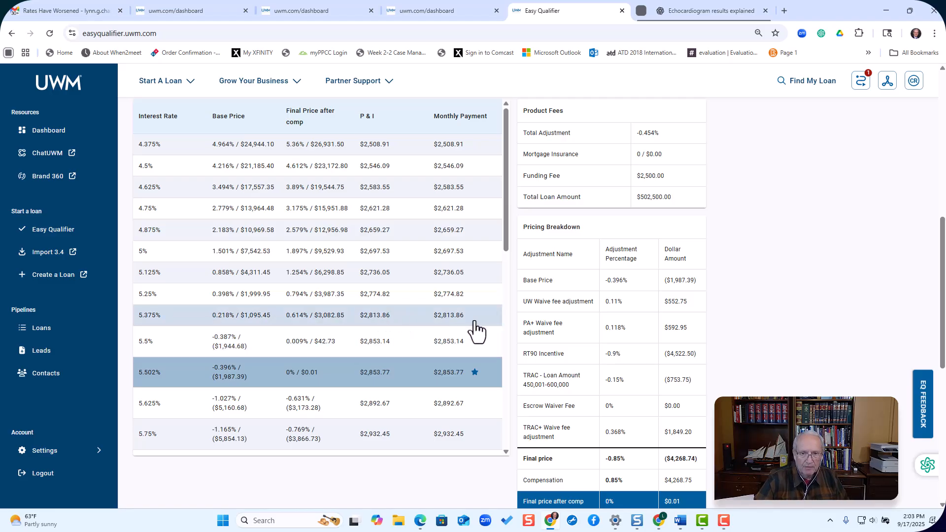
scroll(504, 332, "down", 3)
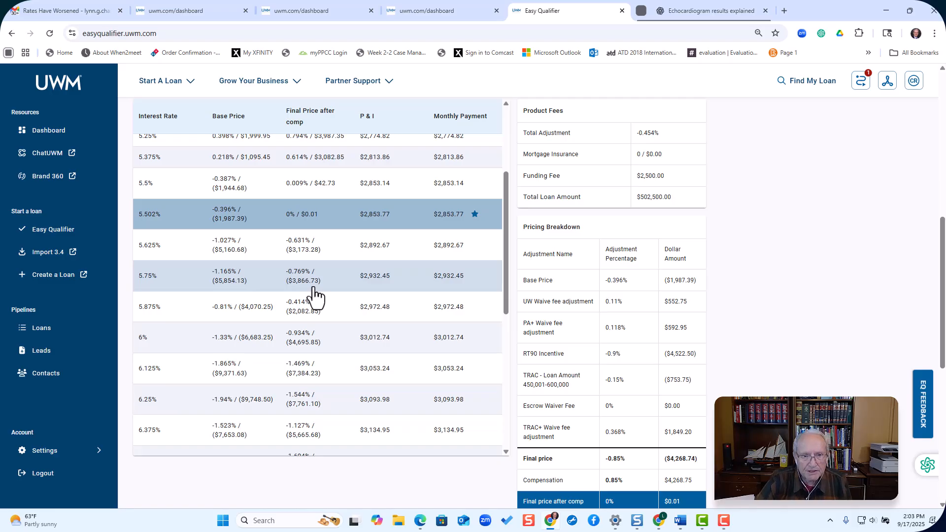
scroll(313, 331, "down", 5)
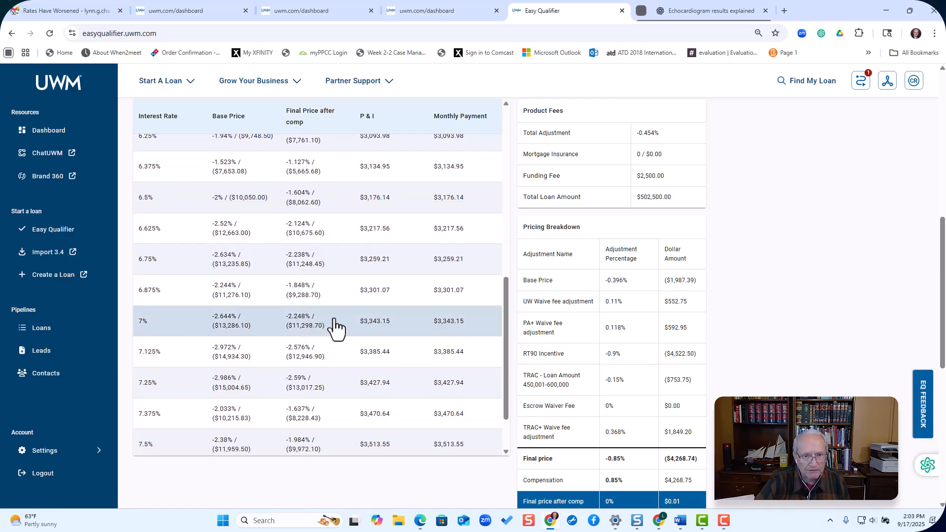
scroll(335, 325, "down", 2)
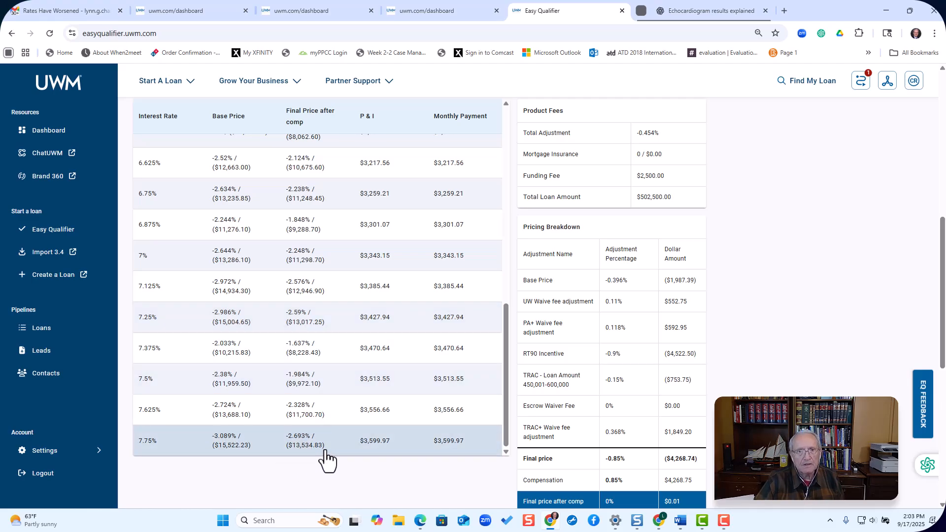
scroll(325, 450, "up", 6)
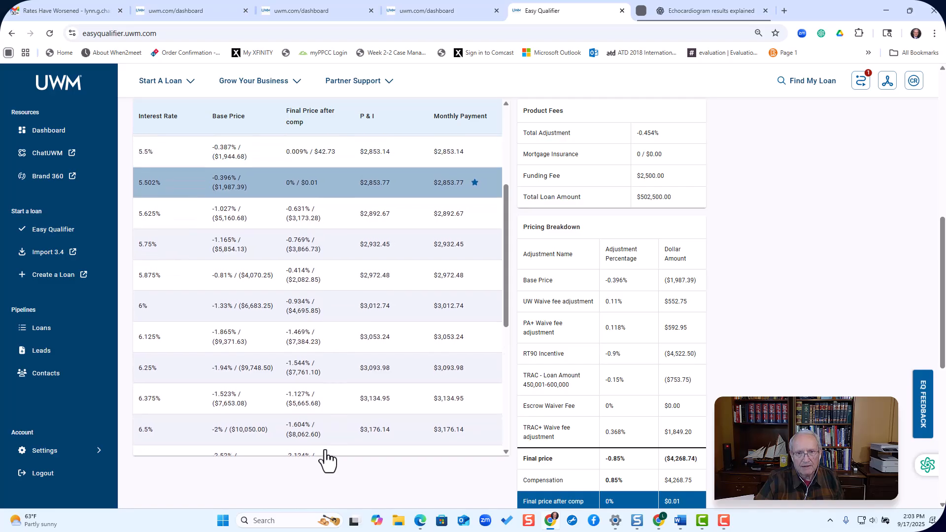
scroll(326, 450, "up", 4)
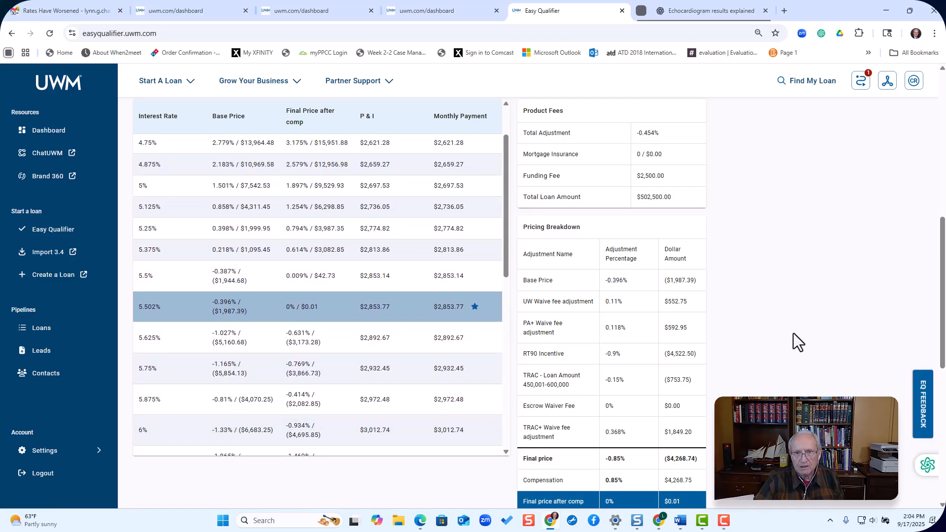
scroll(793, 333, "up", 4)
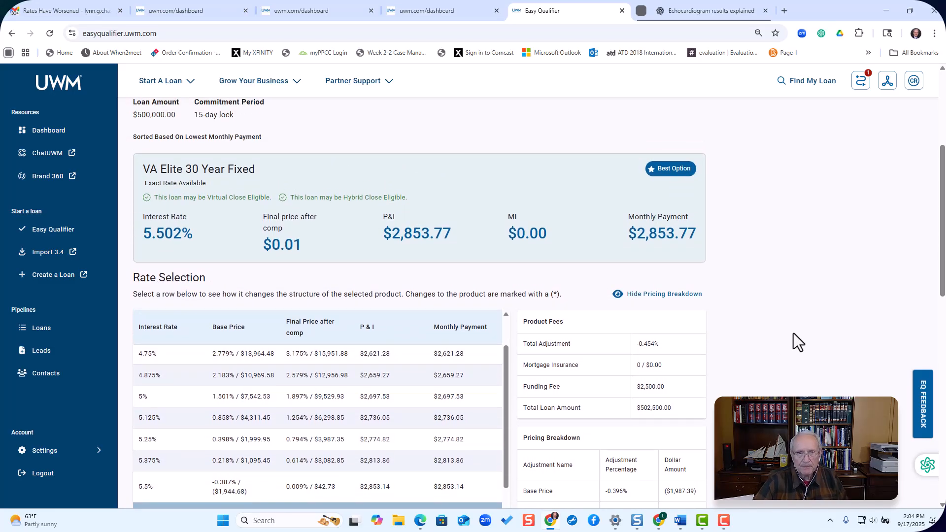
scroll(793, 333, "up", 1)
scroll(793, 333, "up", 3)
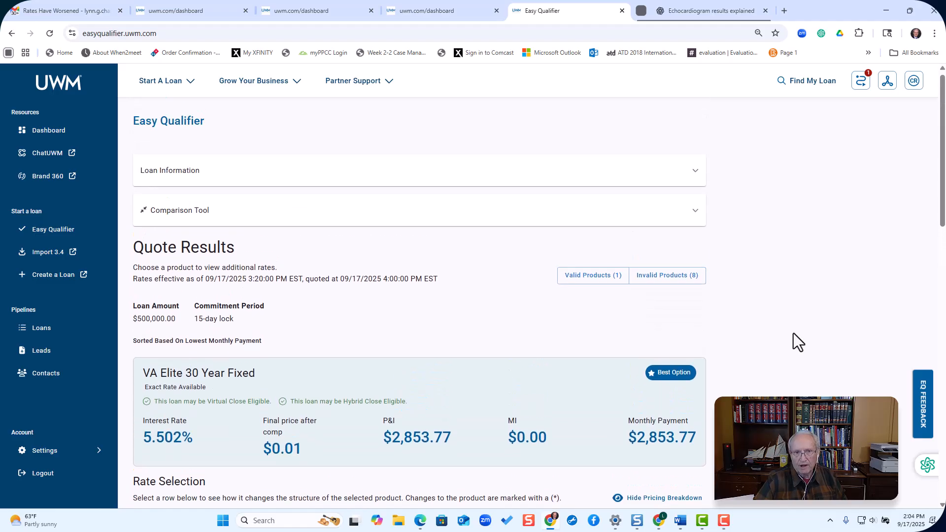